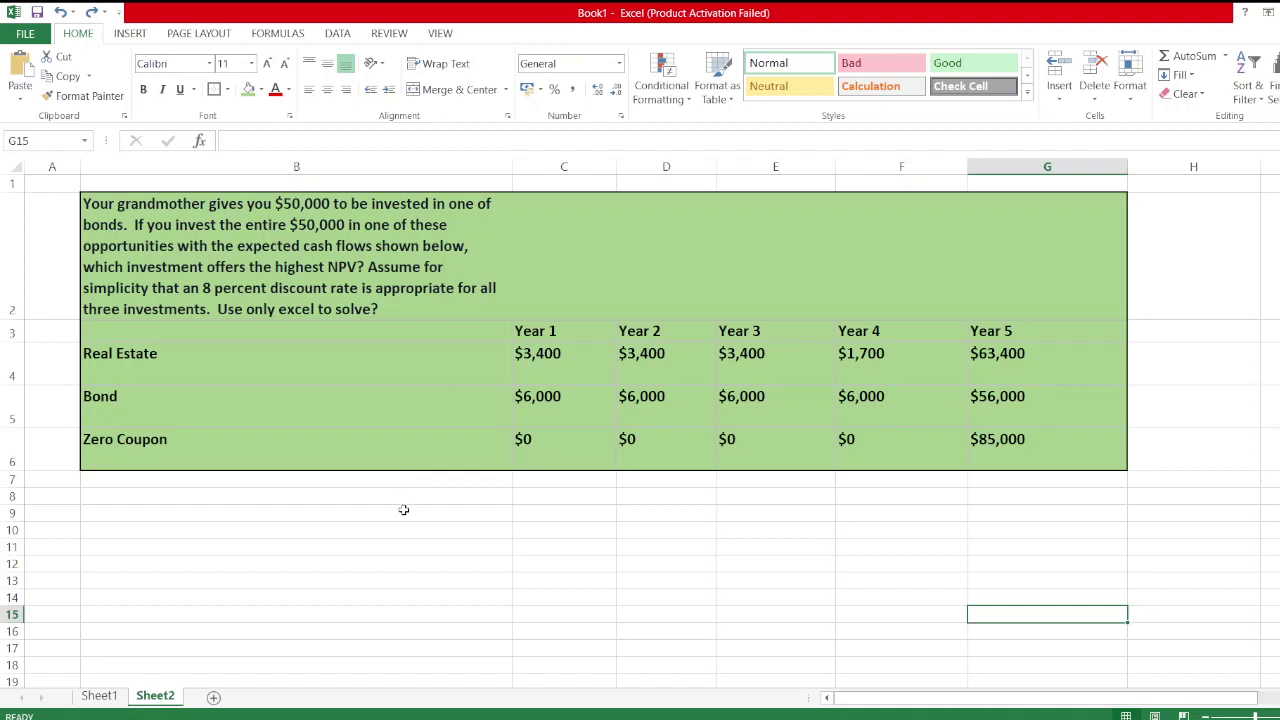
Step: Enter the 'Computation of NPV:' heading, the Year label and the 'Cash Flows for Real Estate' header
{"action": "left_click", "coordinate": [403, 510]}
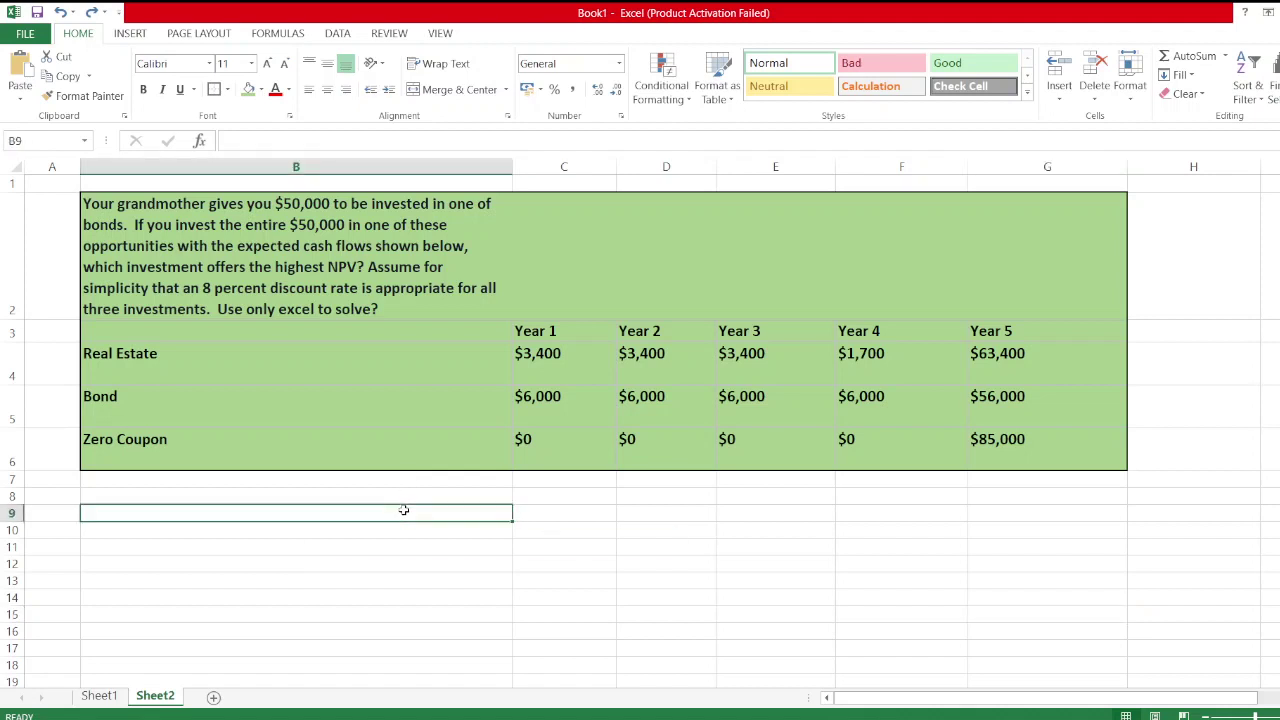
{"action": "type", "text": "Computation"}
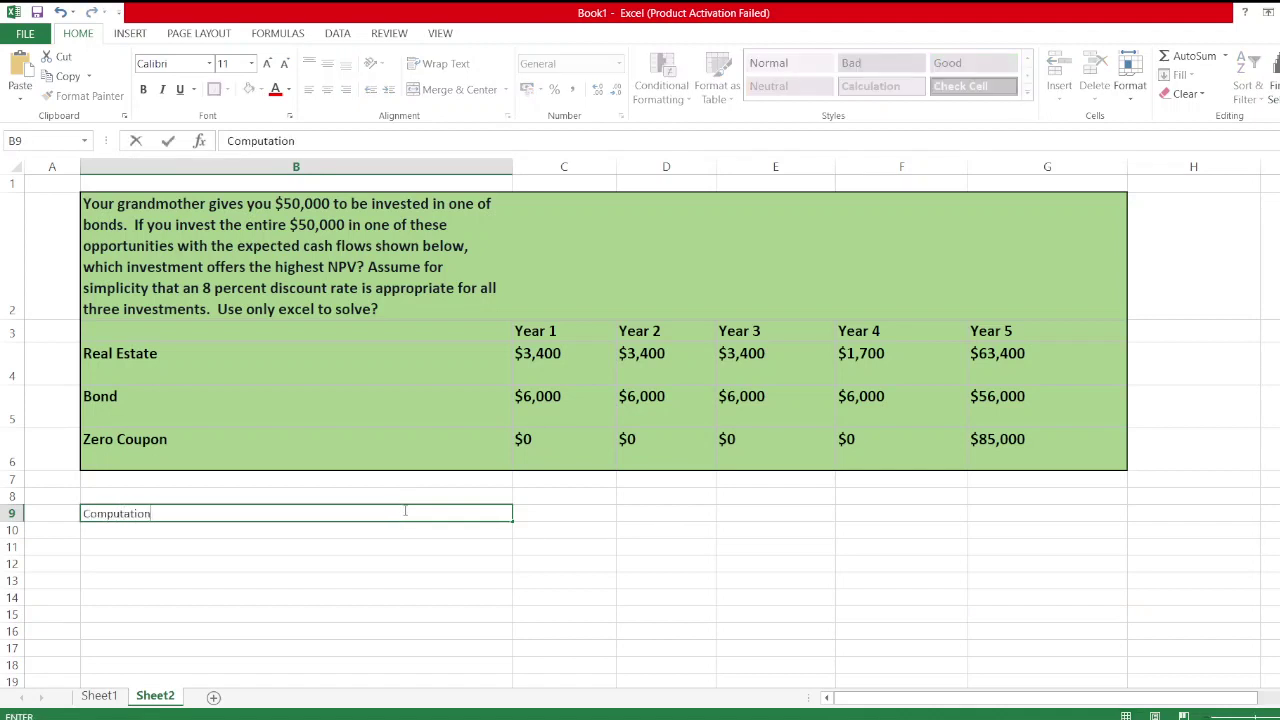
{"action": "type", "text": " of NPV:"}
{"action": "key", "text": "Return"}
{"action": "type", "text": "Year"}
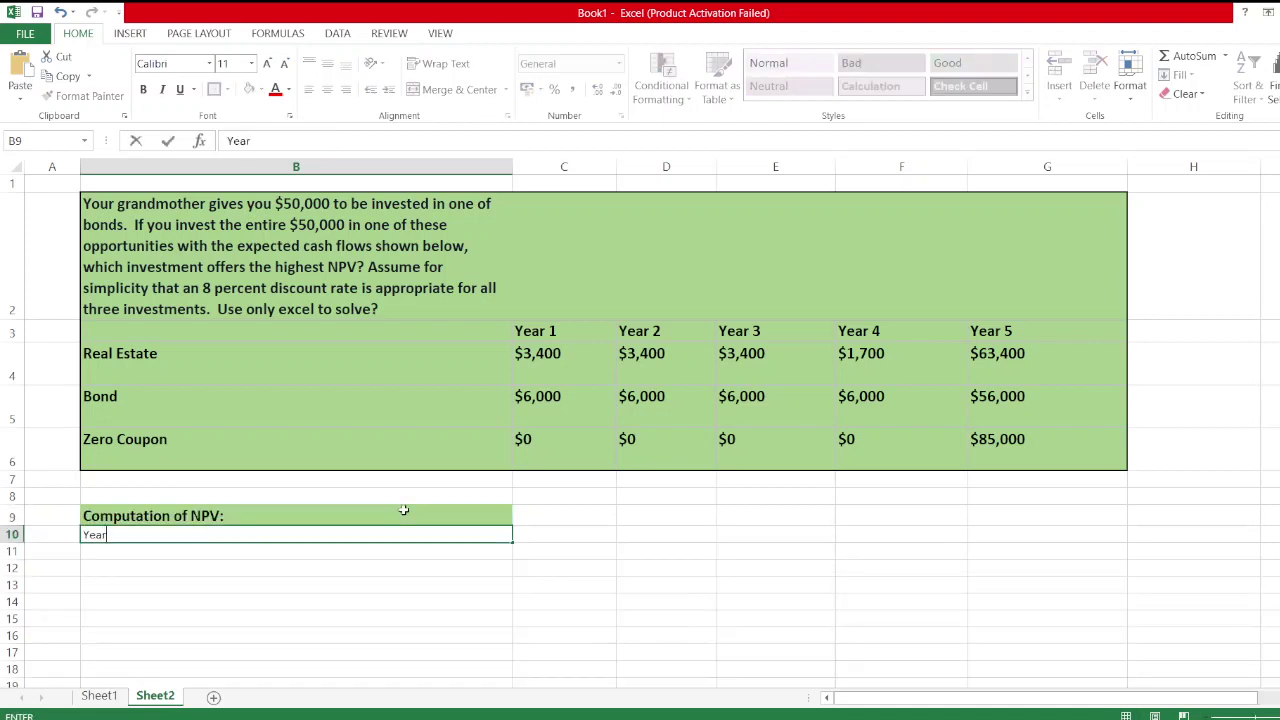
{"action": "key", "text": "Tab"}
{"action": "type", "text": "Cash"}
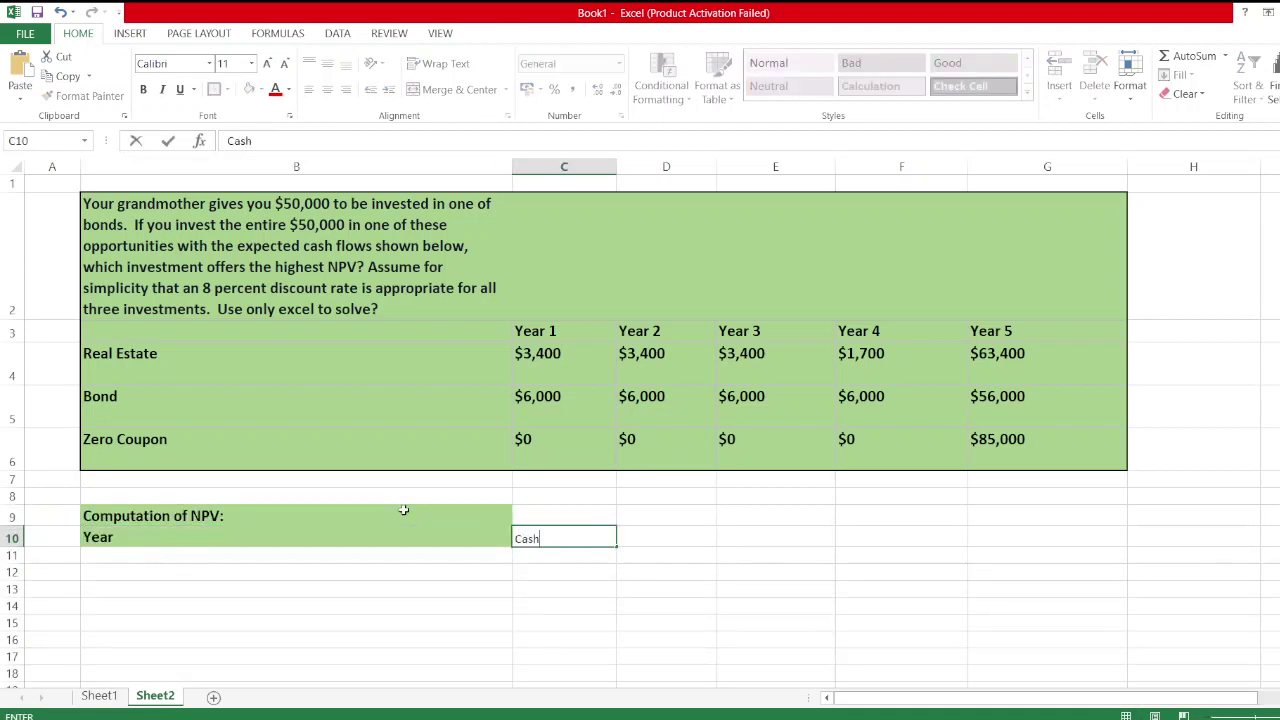
{"action": "type", "text": " Flows for"}
{"action": "key", "text": "Return"}
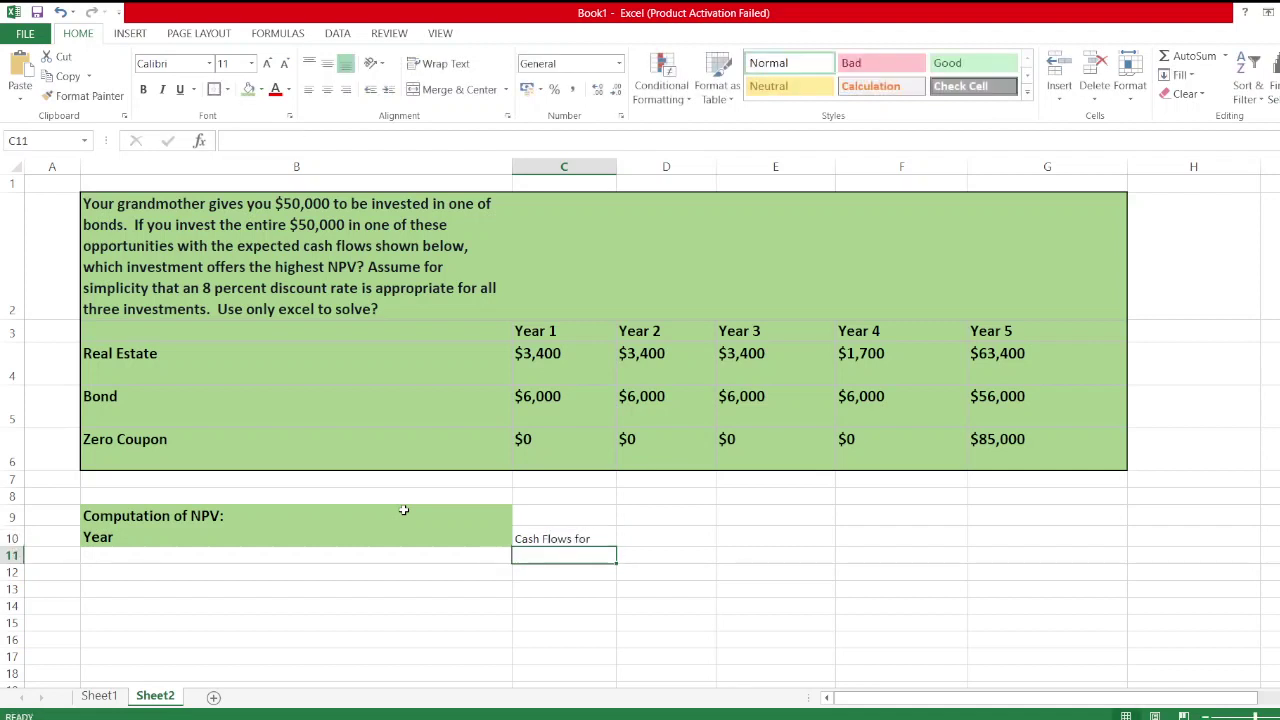
{"action": "type", "text": "Rea"}
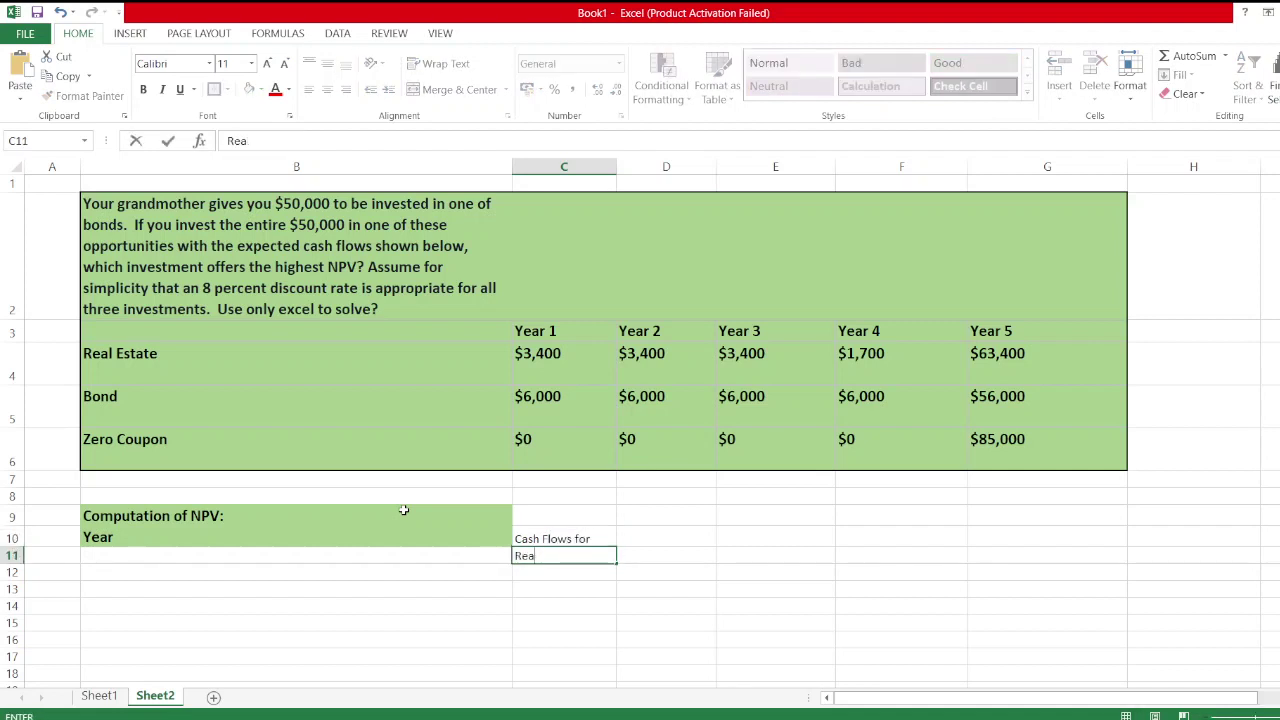
{"action": "type", "text": "l Estate"}
{"action": "key", "text": "Tab"}
Step: Add the two-line 'Cash Flows for Bonds' header in column D
{"action": "key", "text": "Up"}
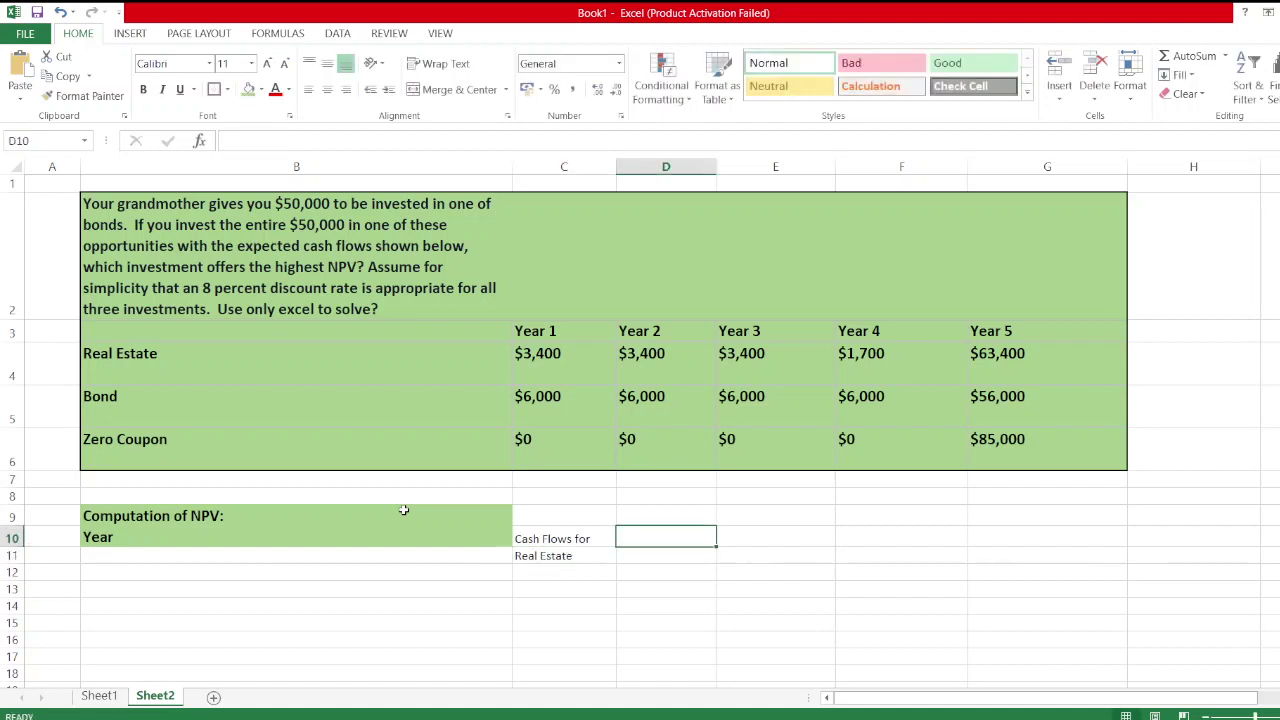
{"action": "type", "text": "Cash Flows"}
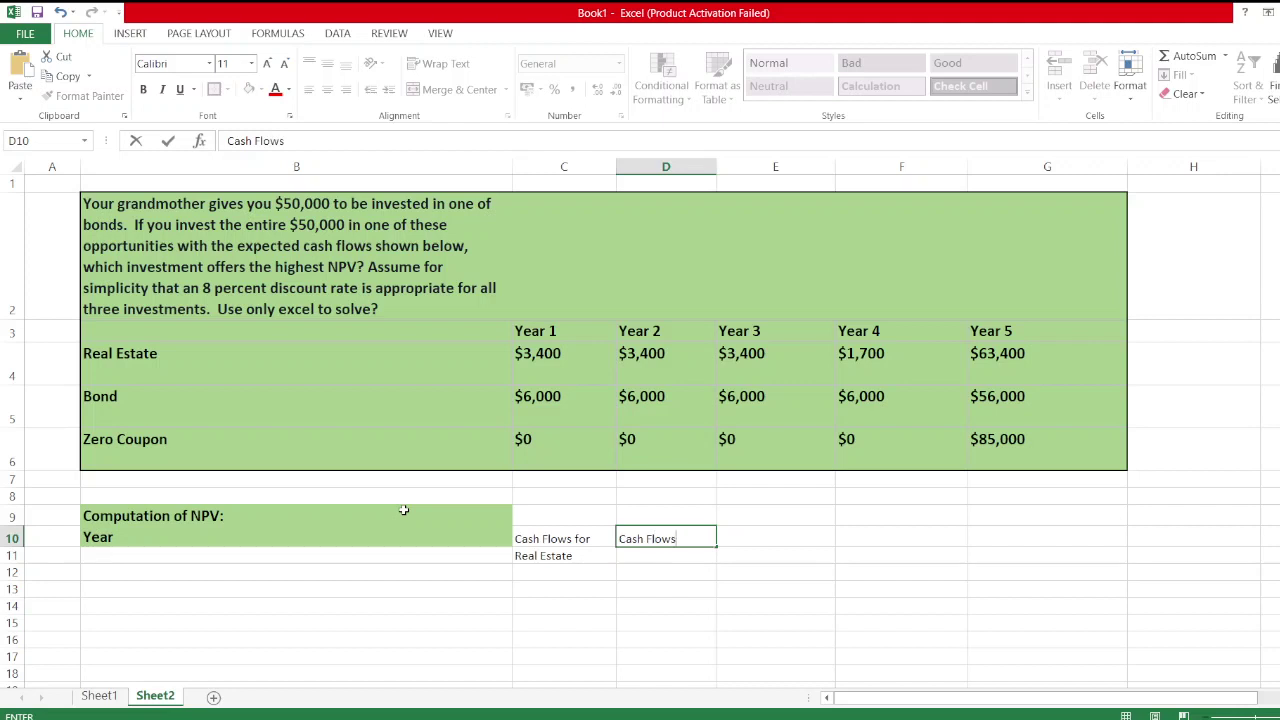
{"action": "type", "text": " for"}
{"action": "key", "text": "Return"}
{"action": "type", "text": "B"}
{"action": "key", "text": "BackSpace"}
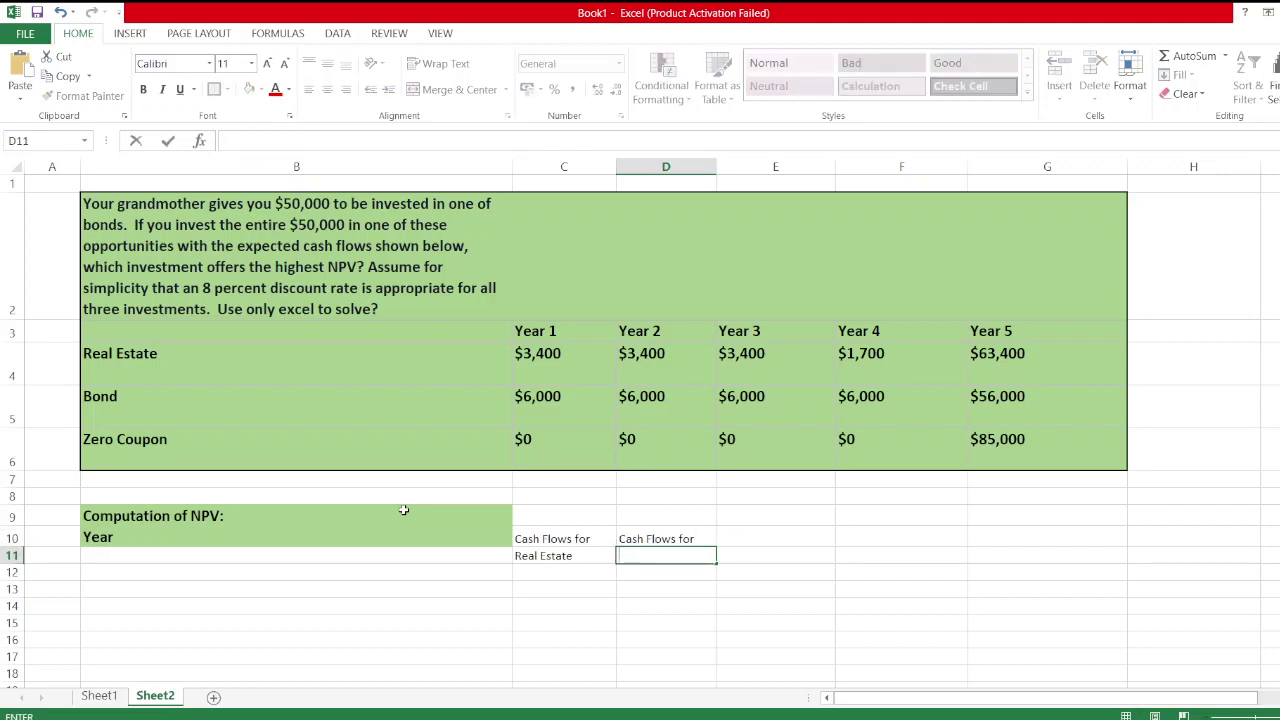
{"action": "type", "text": "Bonds"}
{"action": "key", "text": "Tab"}
Step: Add 'Cash Flows for Zero Coupon' split across E10:E11, and narrow column E
{"action": "key", "text": "Up"}
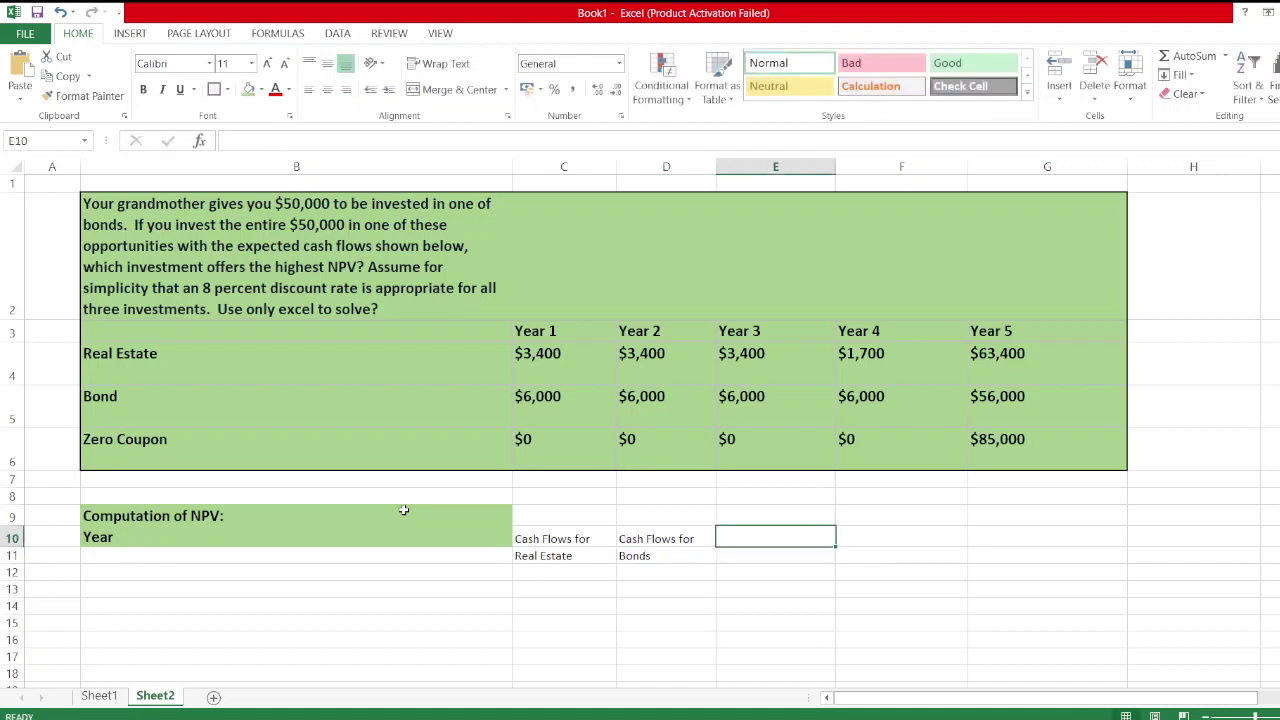
{"action": "type", "text": "Cash Flows"}
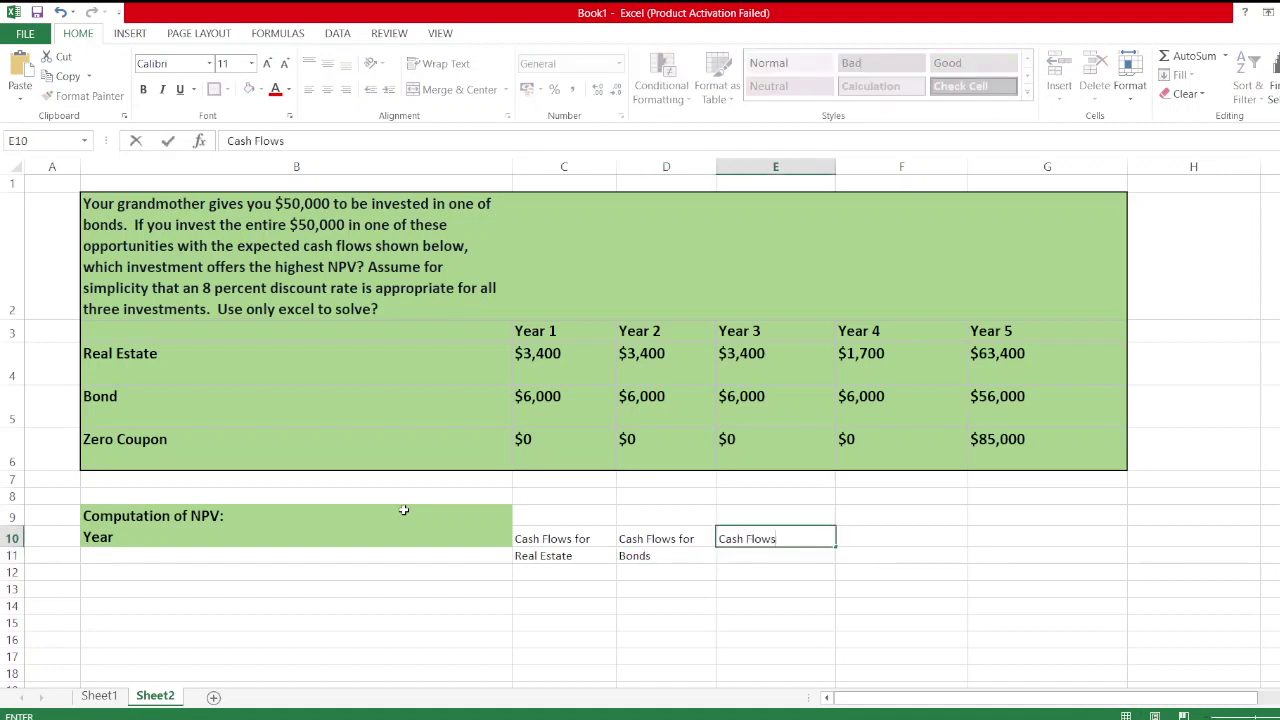
{"action": "type", "text": " for Zero Coupon"}
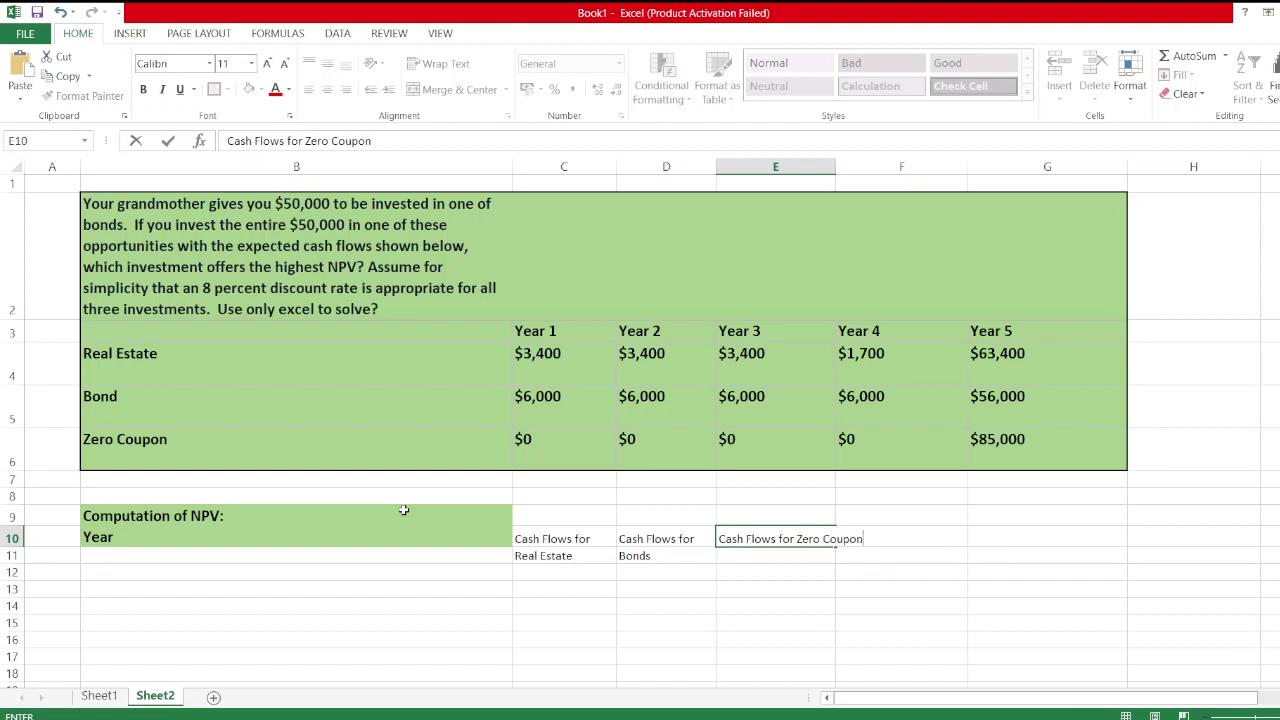
{"action": "key", "text": "Return"}
{"action": "key", "text": "Up"}
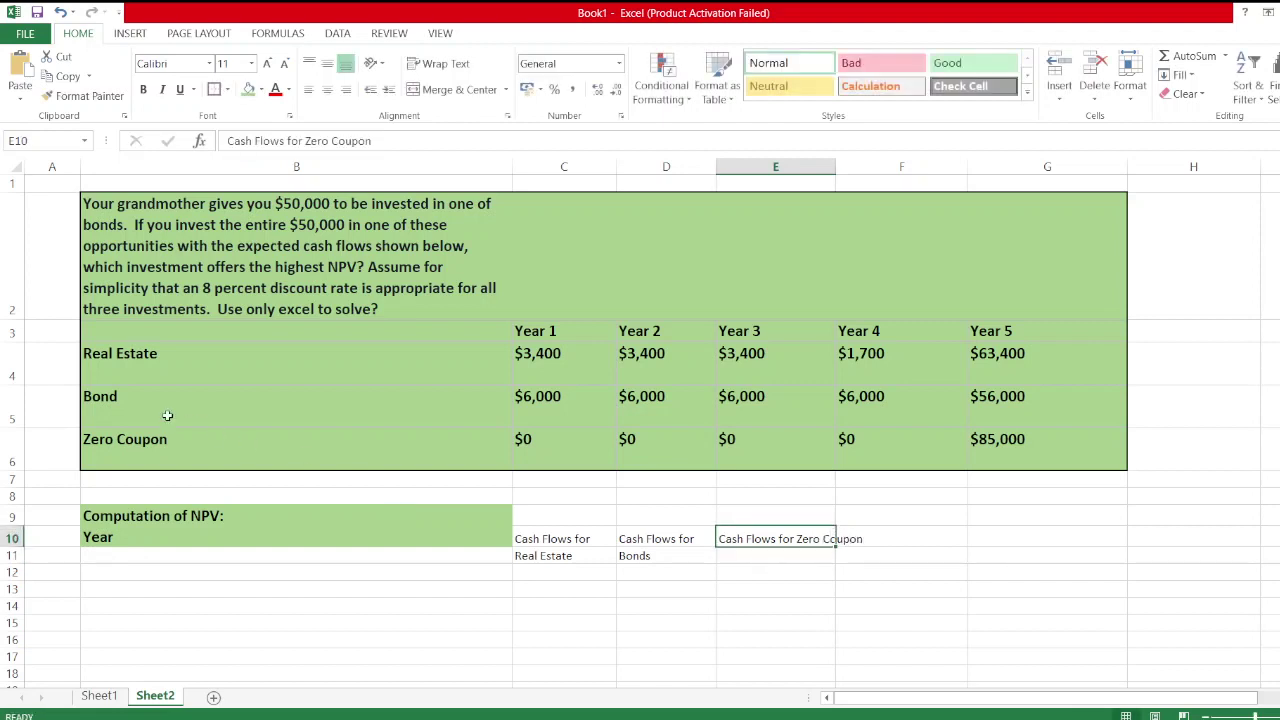
{"action": "left_click_drag", "start_coordinate": [305, 141], "coordinate": [372, 141]}
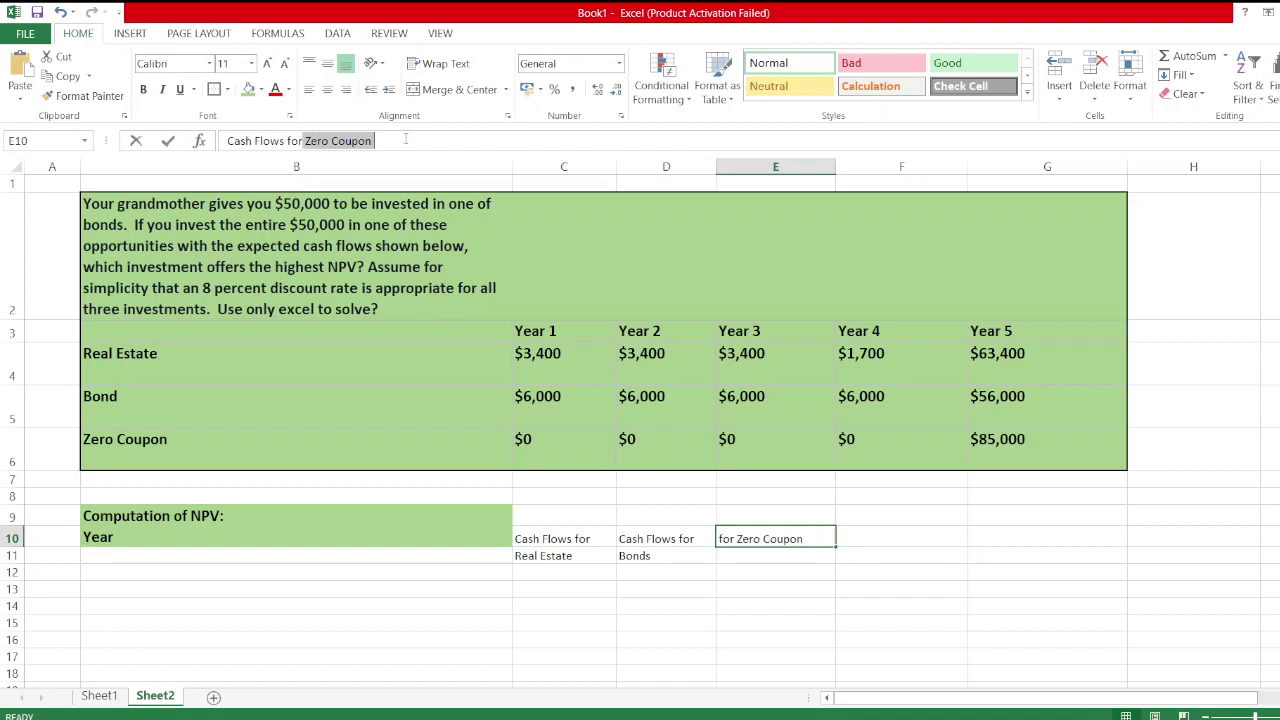
{"action": "key", "text": "BackSpace"}
{"action": "left_click", "coordinate": [755, 557]}
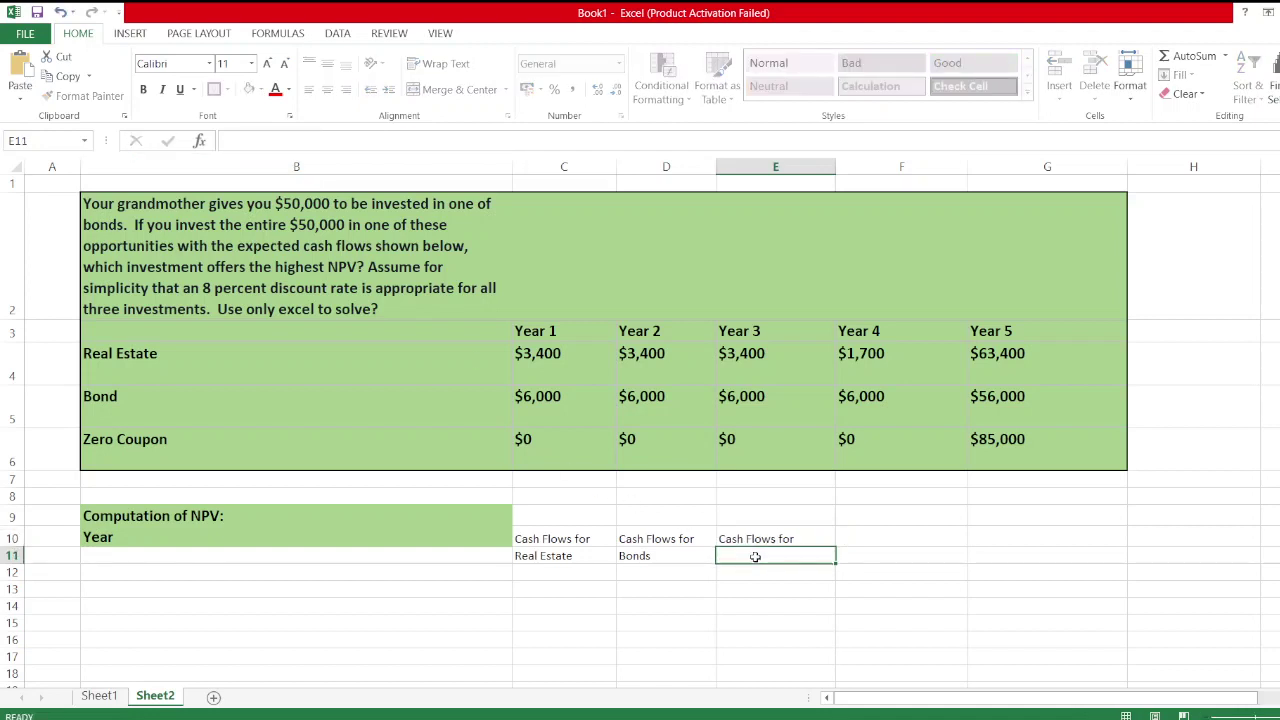
{"action": "type", "text": "Zero Coupon"}
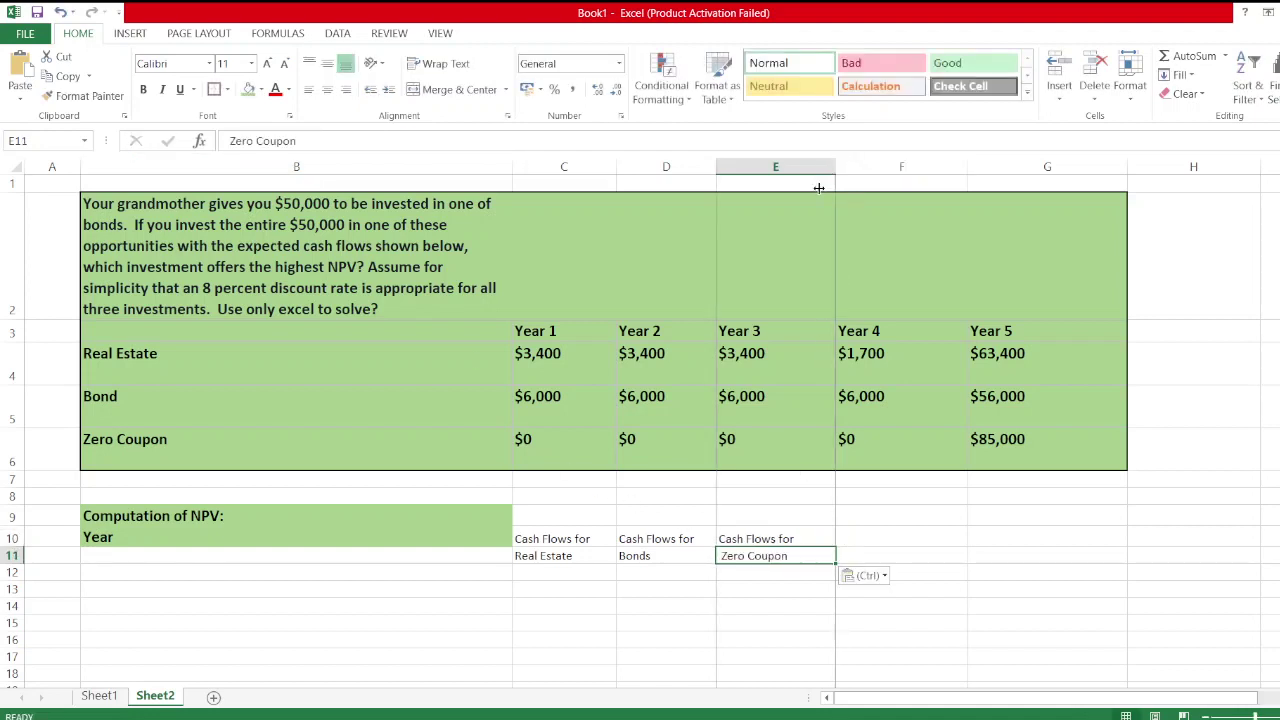
{"action": "left_click_drag", "start_coordinate": [818, 188], "coordinate": [814, 190]}
Step: Enter the 'PVIF @8%' header in F10
{"action": "left_click", "coordinate": [871, 530]}
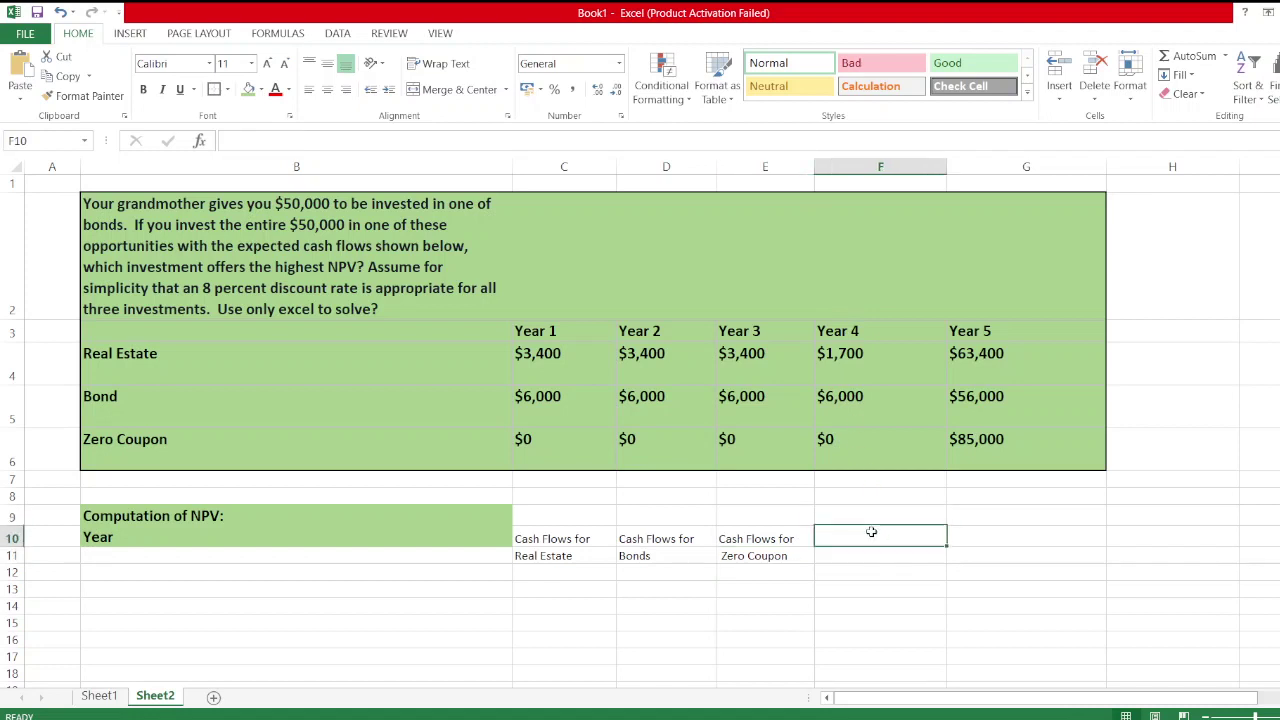
{"action": "type", "text": "PVIF @"}
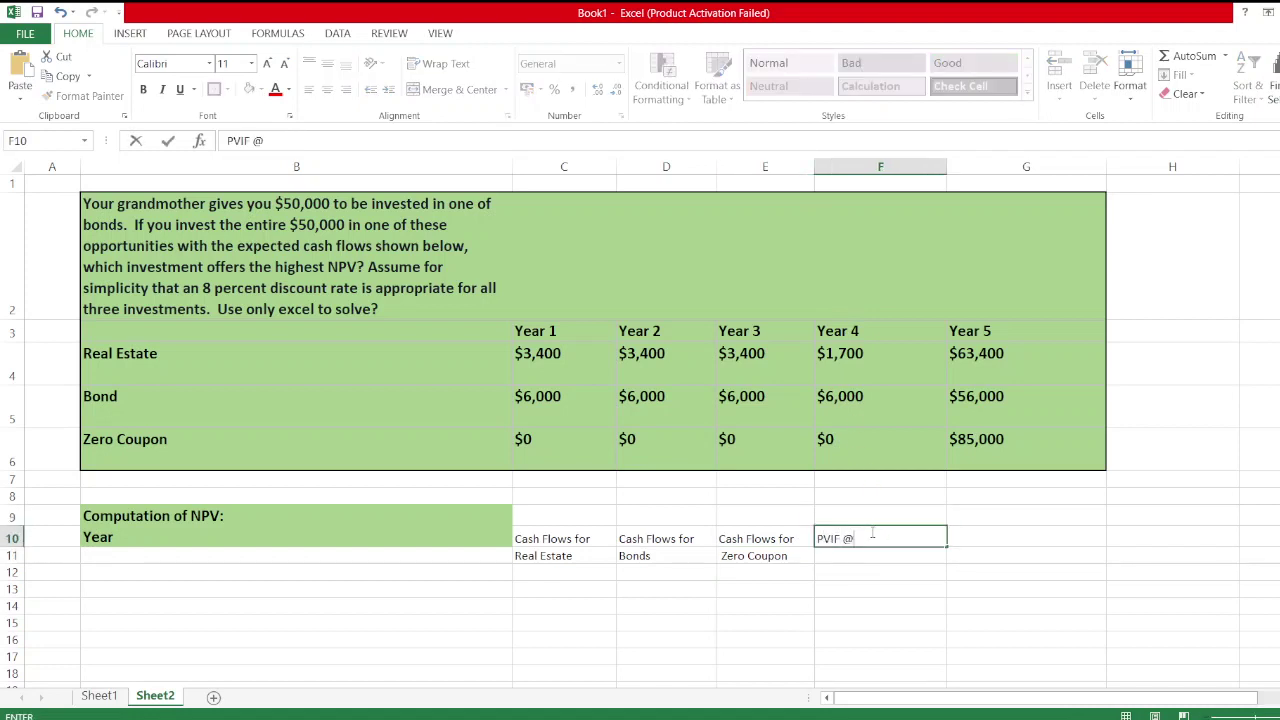
{"action": "type", "text": "8%"}
{"action": "key", "text": "BackSpace"}
{"action": "type", "text": "%"}
{"action": "key", "text": "Return"}
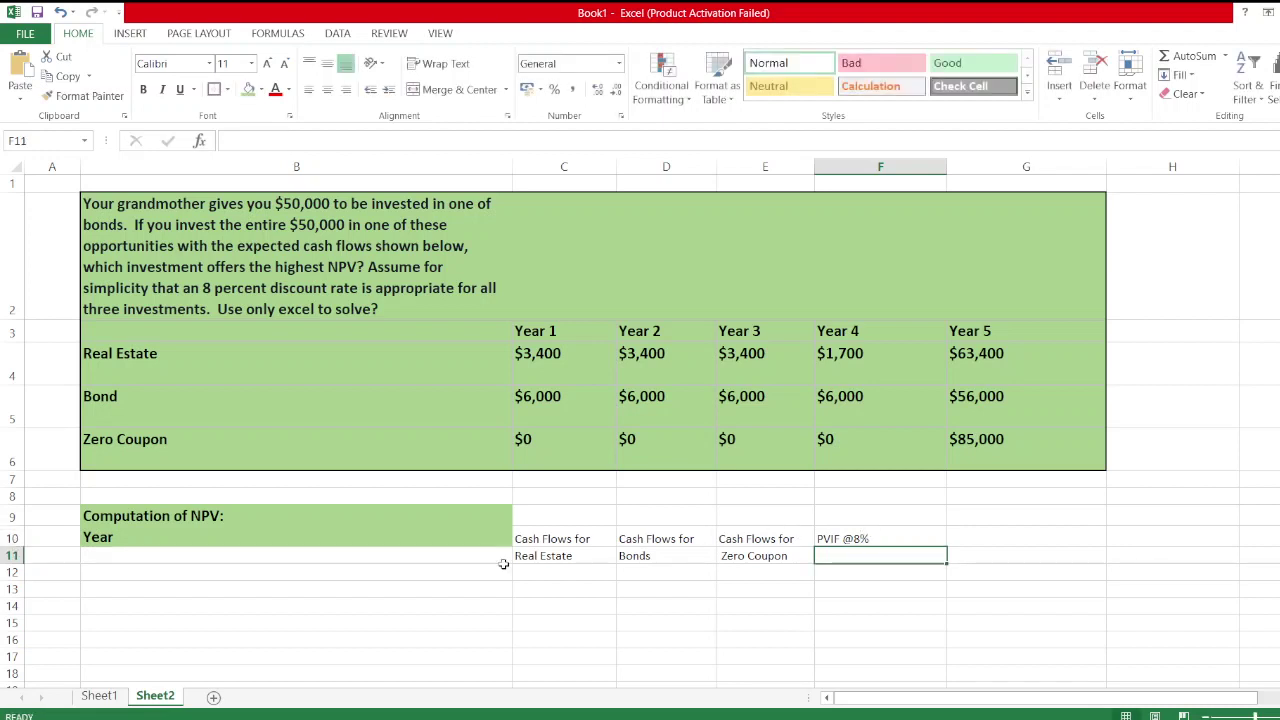
Step: Number the years 0 through 5 in B12:B17
{"action": "left_click", "coordinate": [380, 581]}
{"action": "type", "text": "0"}
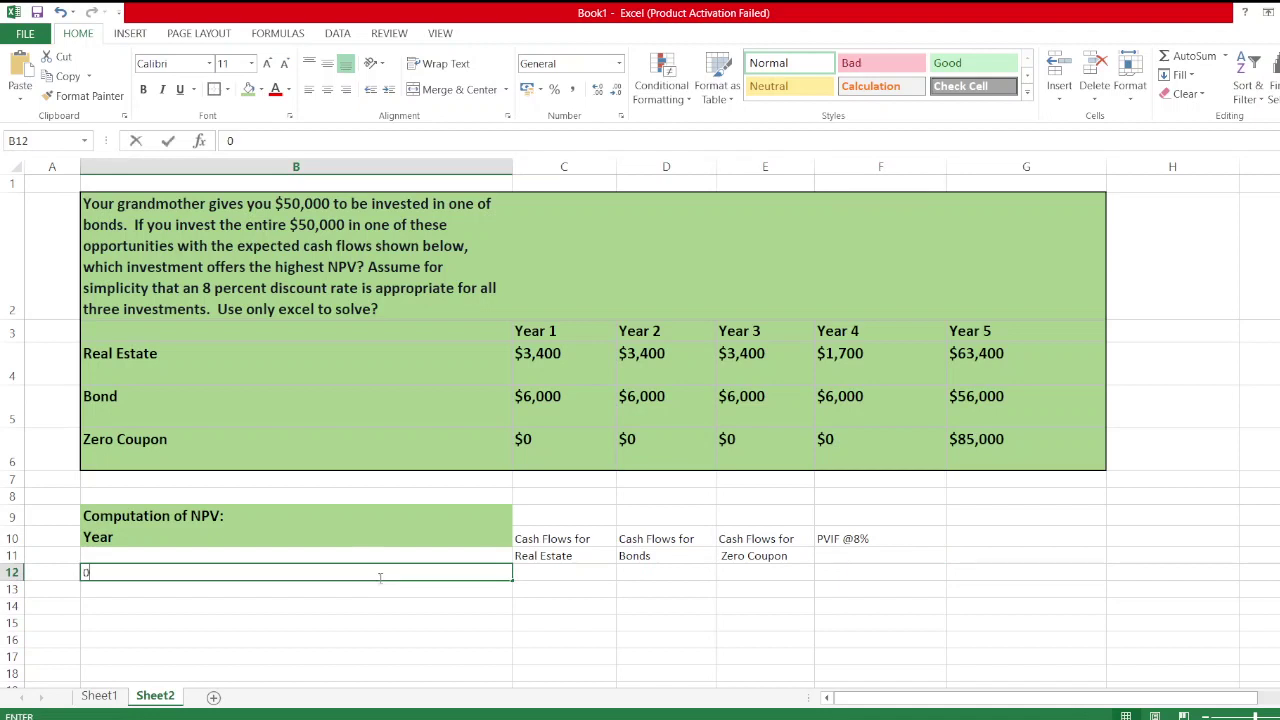
{"action": "key", "text": "Return"}
{"action": "type", "text": "1"}
{"action": "key", "text": "Return"}
{"action": "type", "text": "2"}
{"action": "key", "text": "Return"}
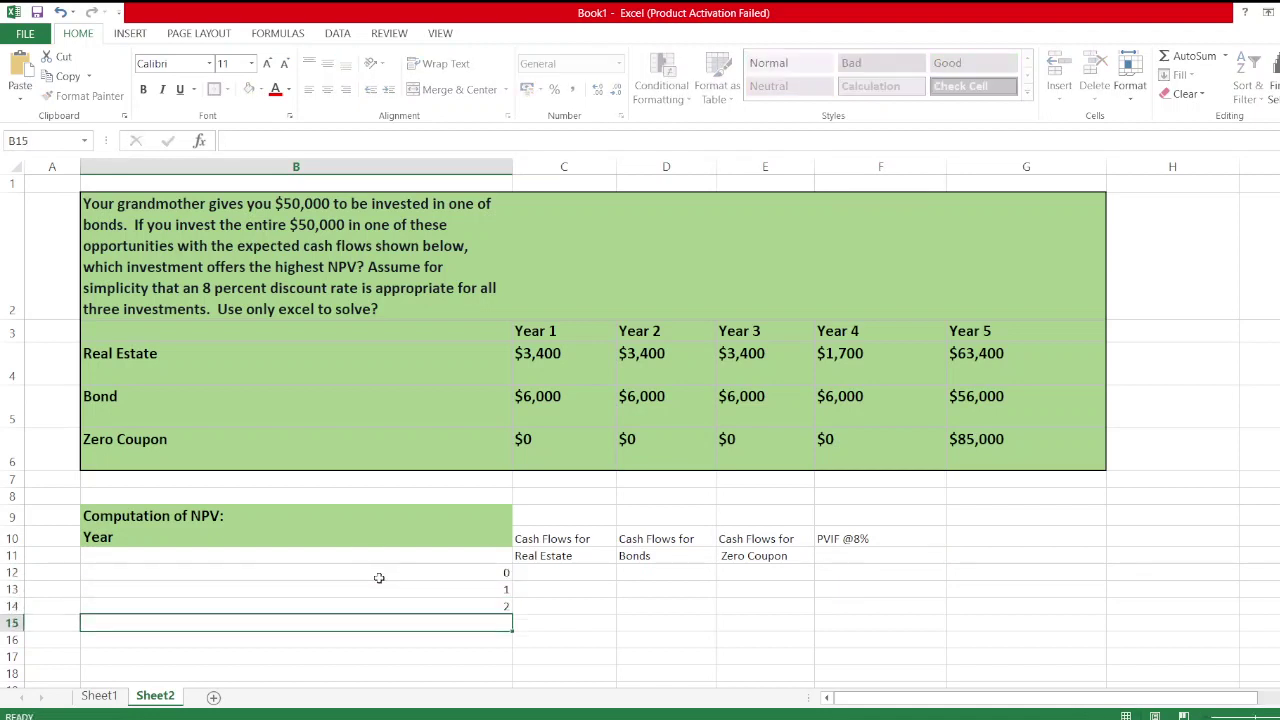
{"action": "type", "text": "3"}
{"action": "key", "text": "Return"}
{"action": "type", "text": "4"}
{"action": "key", "text": "Return"}
{"action": "type", "text": "5"}
{"action": "key", "text": "Return"}
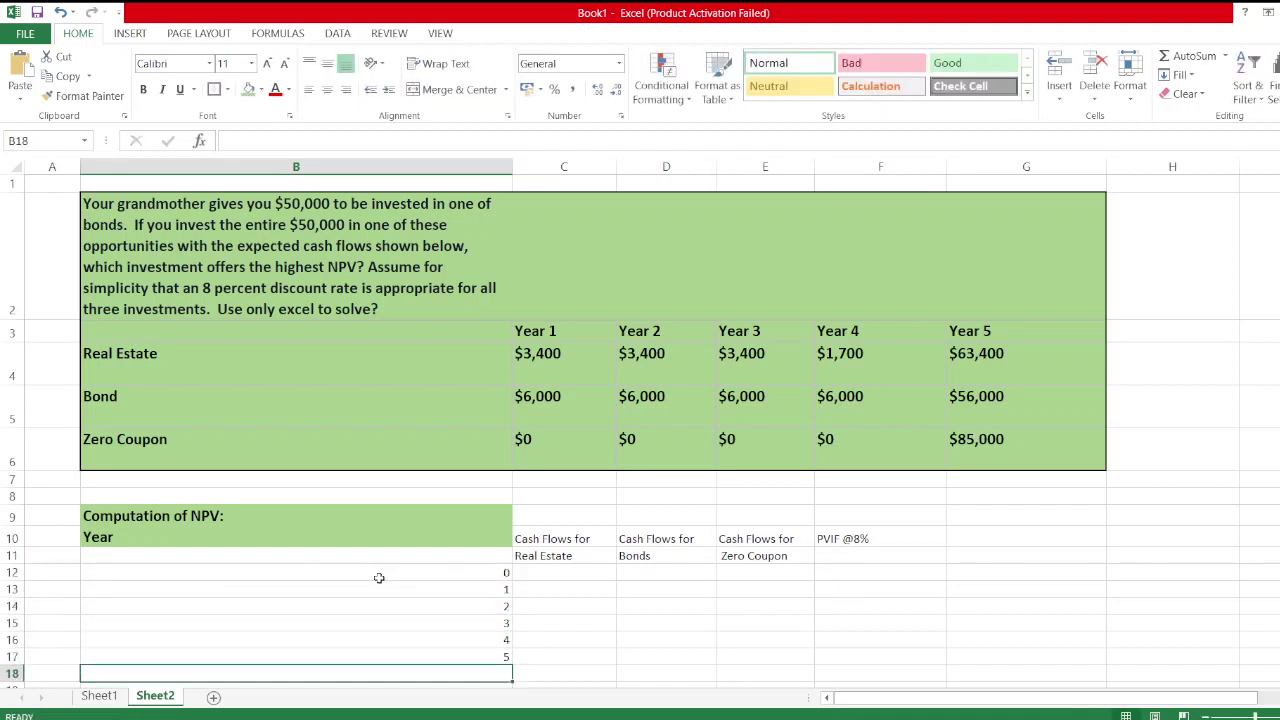
Step: Enter Real Estate cash flows -50000, 3400, 3400, 3400, 1700 and 63400 in C12:C17
{"action": "left_click", "coordinate": [550, 574]}
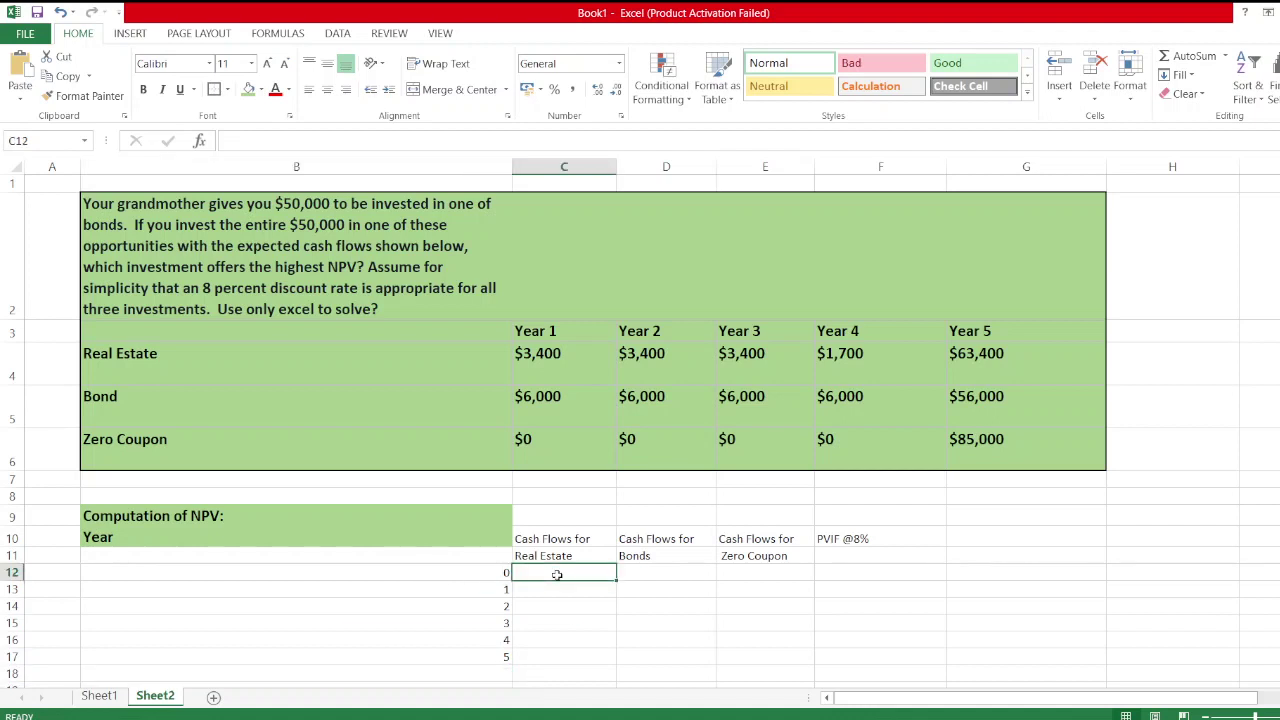
{"action": "type", "text": "-5000"}
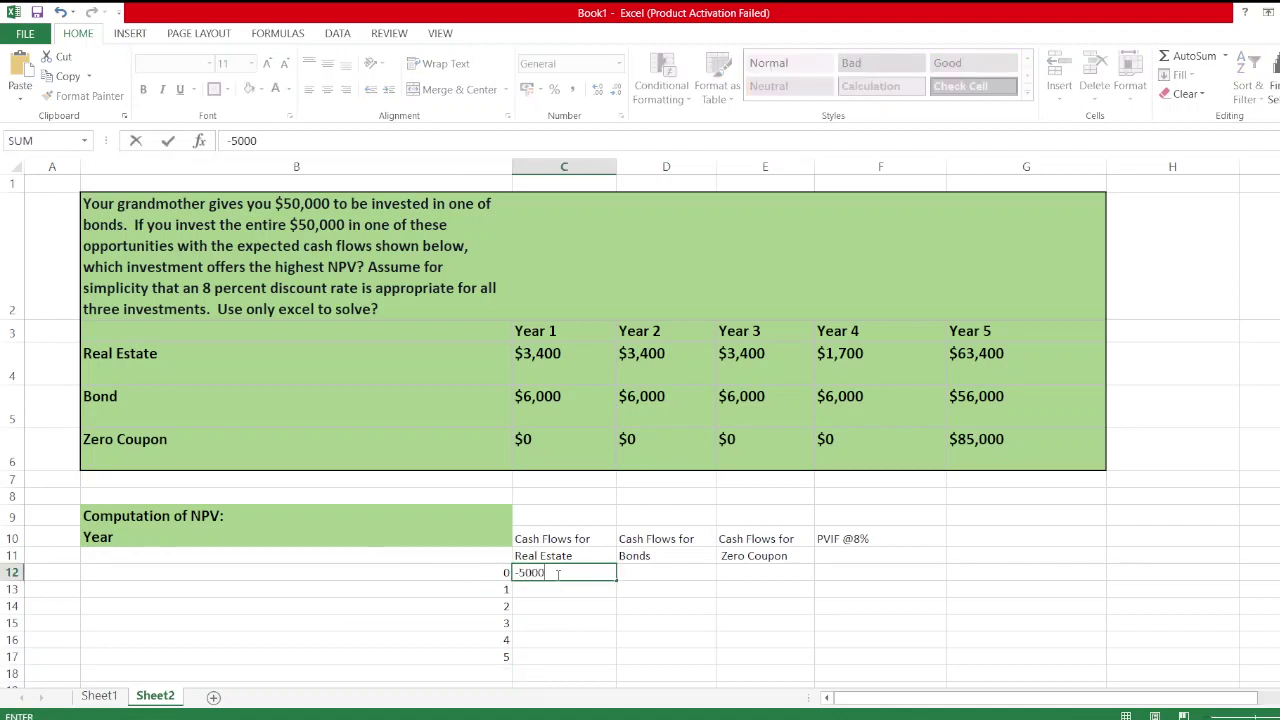
{"action": "type", "text": "0"}
{"action": "key", "text": "Return"}
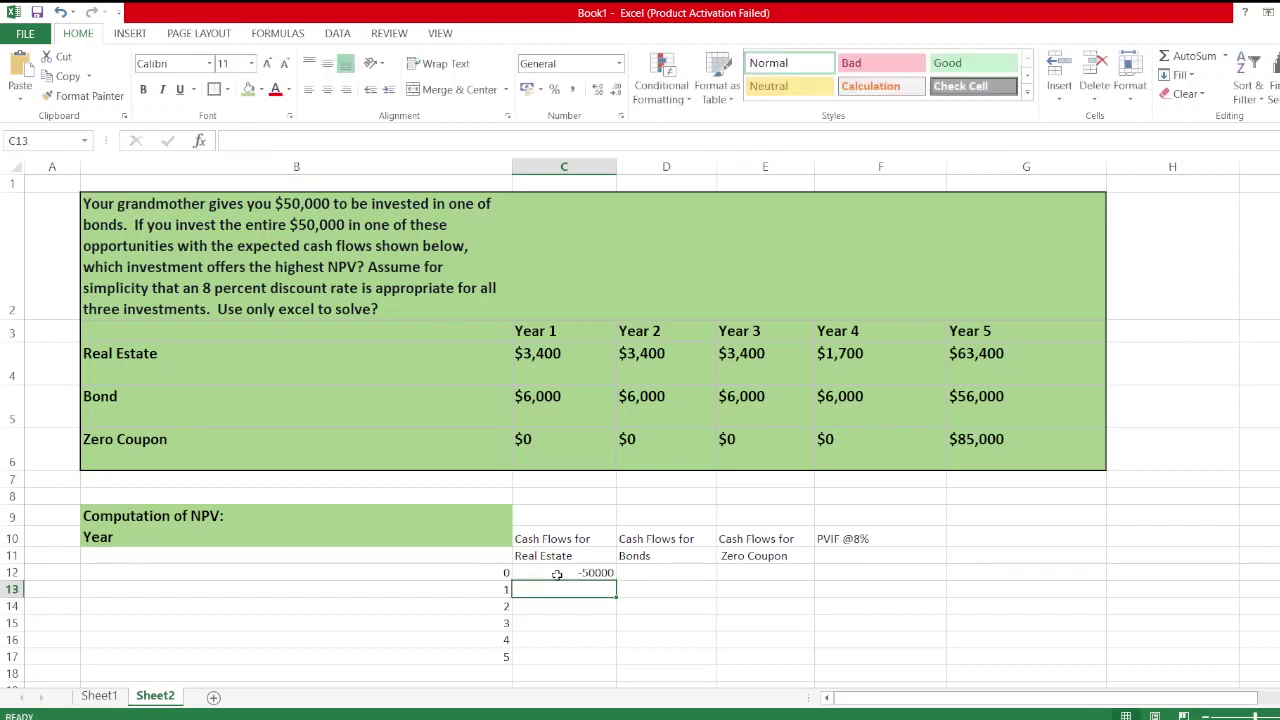
{"action": "type", "text": "3400"}
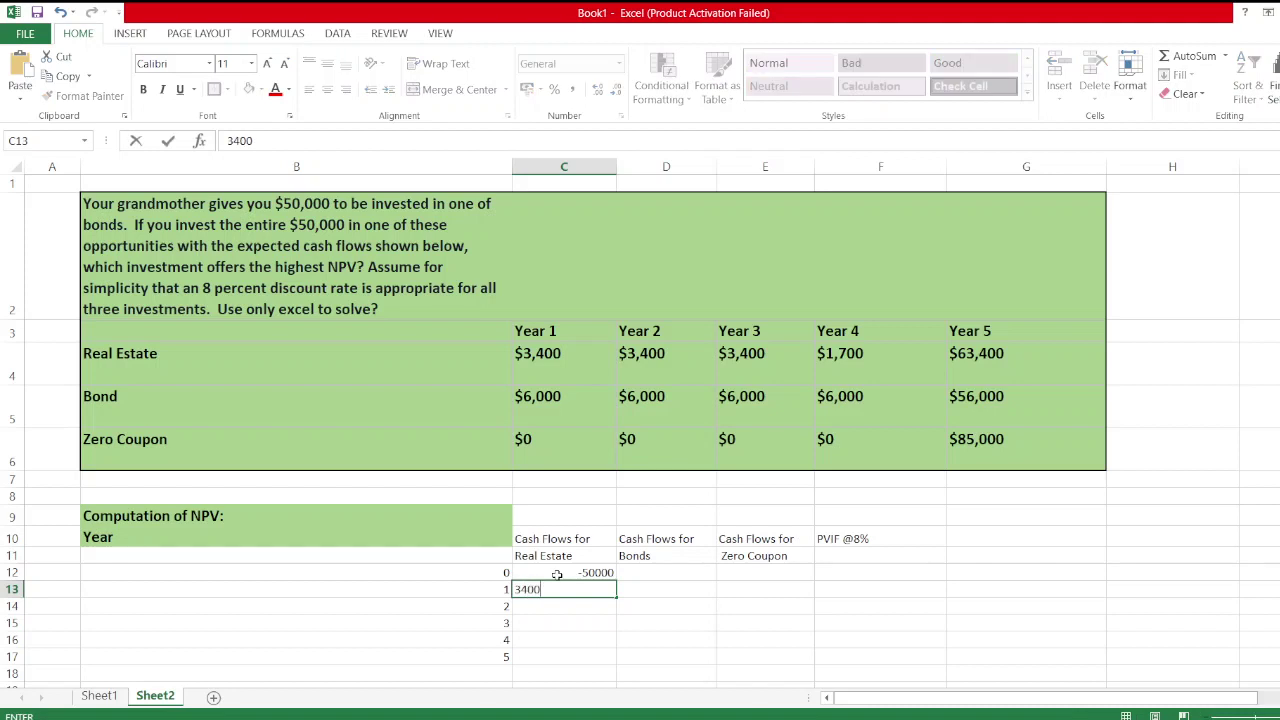
{"action": "key", "text": "ctrl+Return"}
{"action": "key", "text": "ctrl+c"}
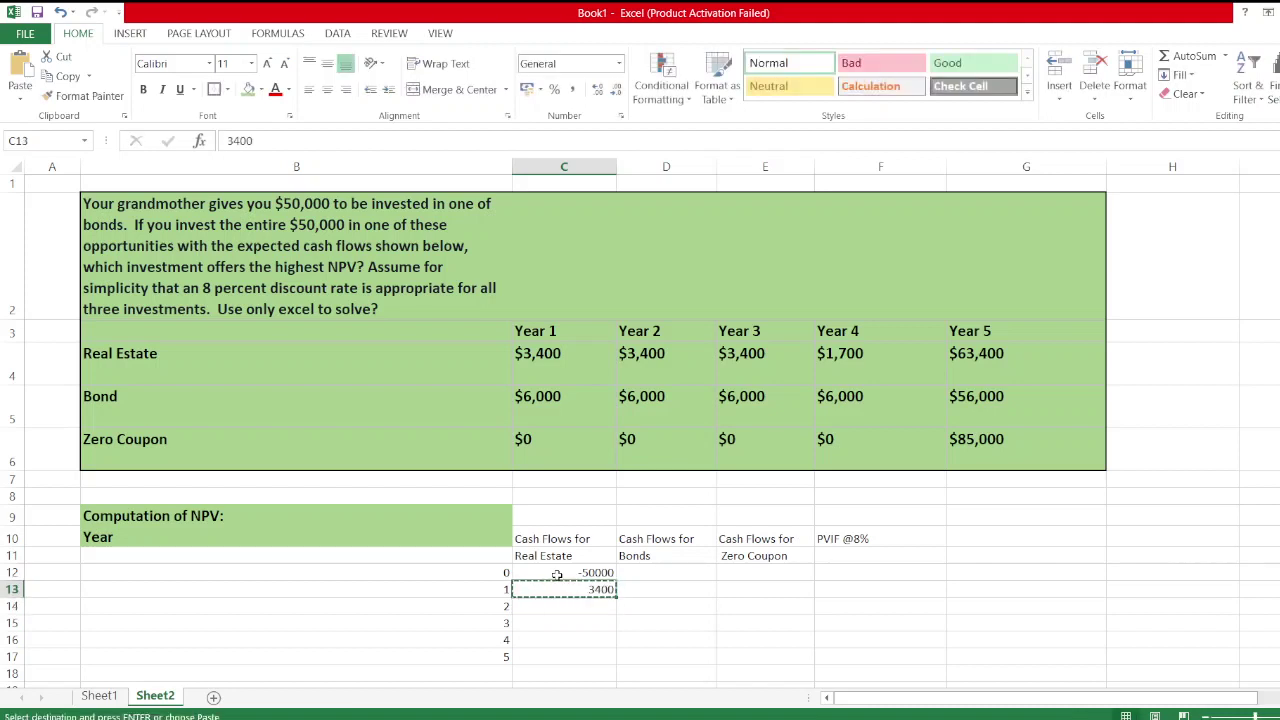
{"action": "left_click_drag", "start_coordinate": [555, 593], "coordinate": [558, 623]}
{"action": "key", "text": "ctrl+v"}
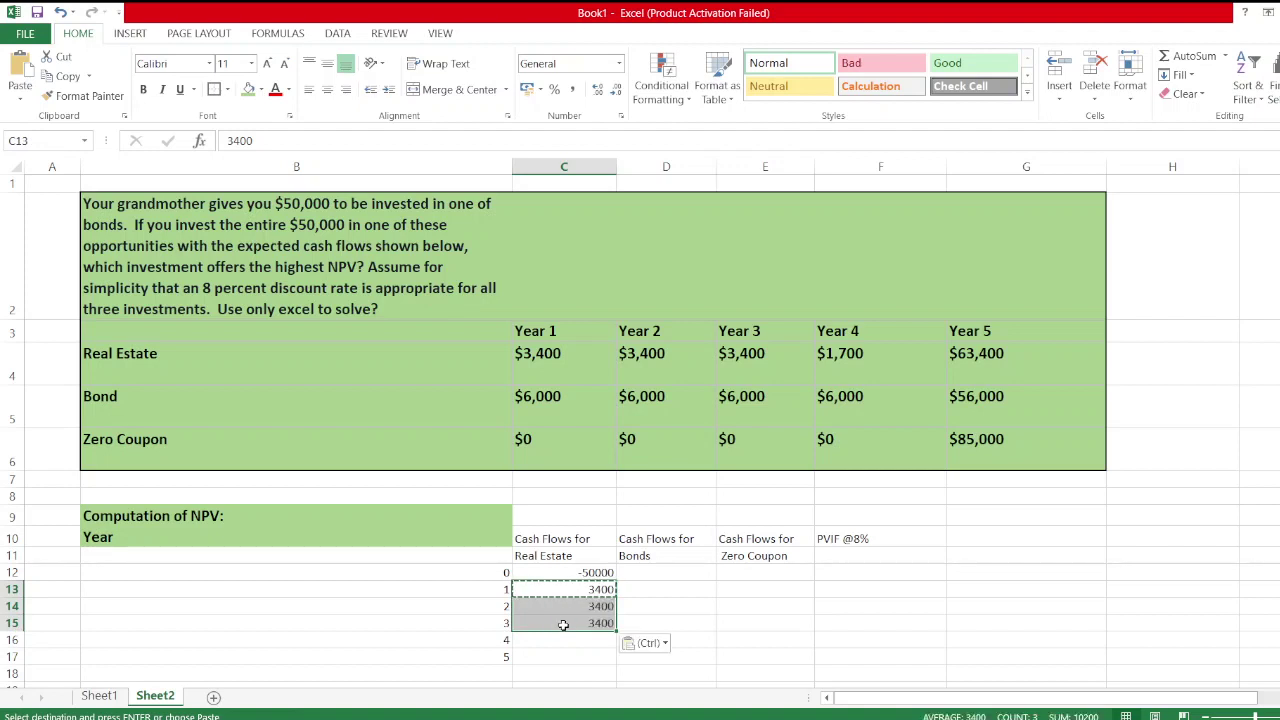
{"action": "left_click", "coordinate": [586, 636]}
{"action": "type", "text": "1700"}
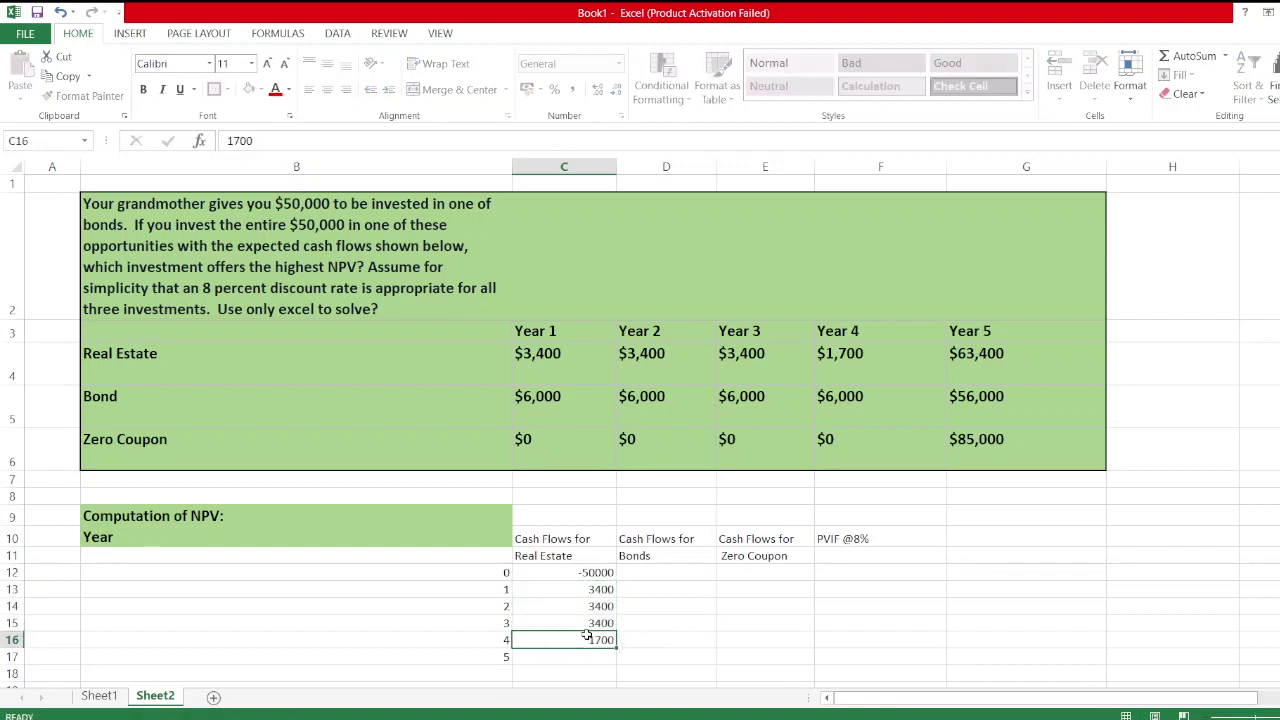
{"action": "key", "text": "Return"}
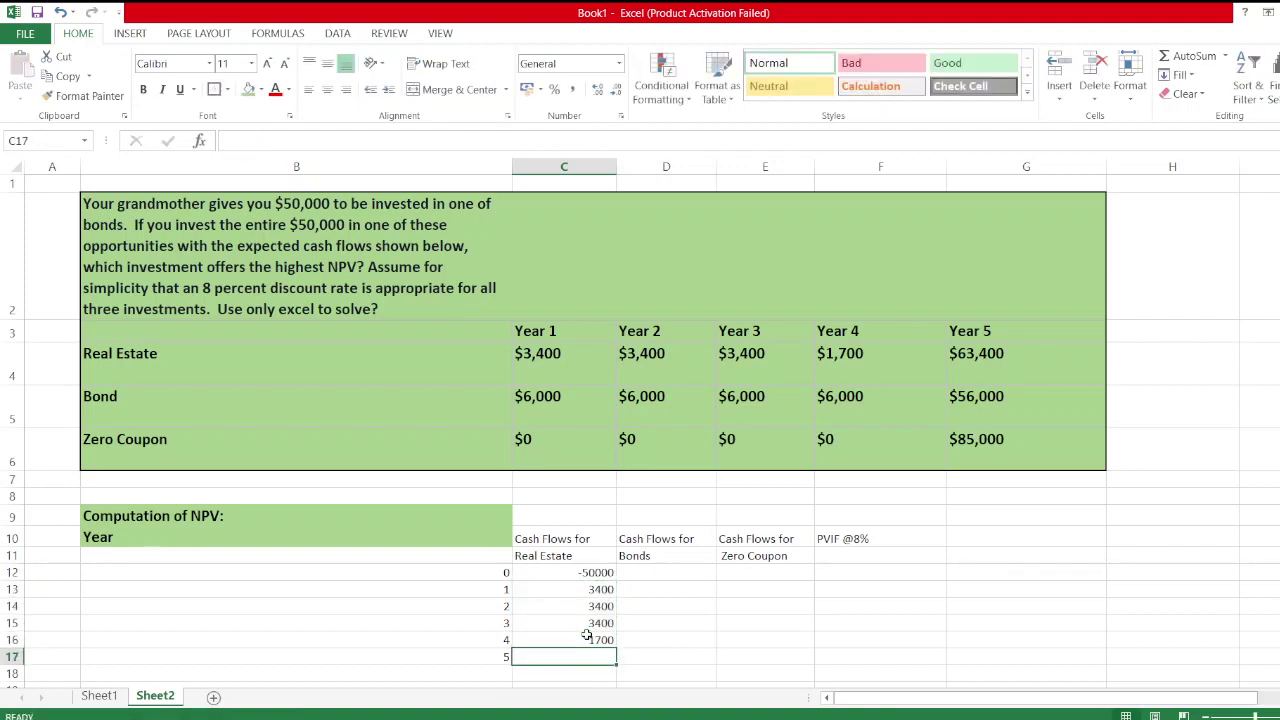
{"action": "type", "text": "63400"}
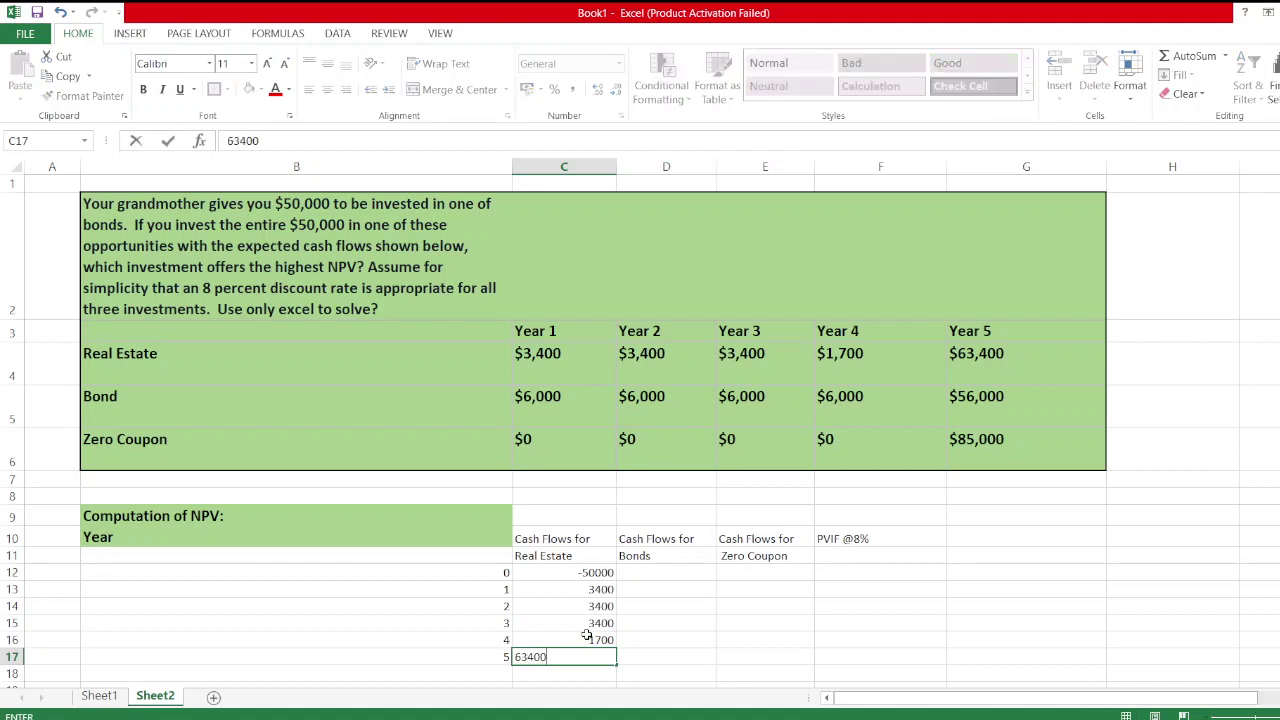
{"action": "left_click", "coordinate": [586, 636]}
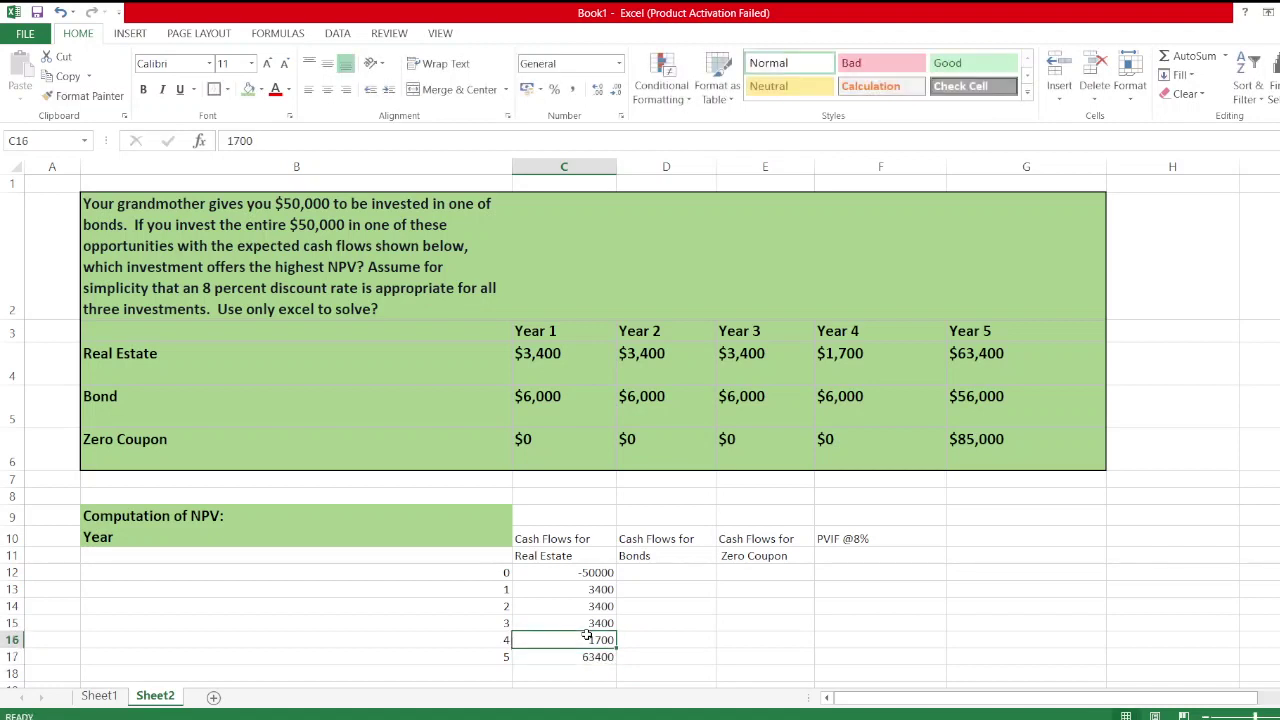
{"action": "left_click", "coordinate": [663, 571]}
Step: Fill the Bonds column with -50000, 6000 for years 1–4, and 56000 for year 5
{"action": "type", "text": "-50000"}
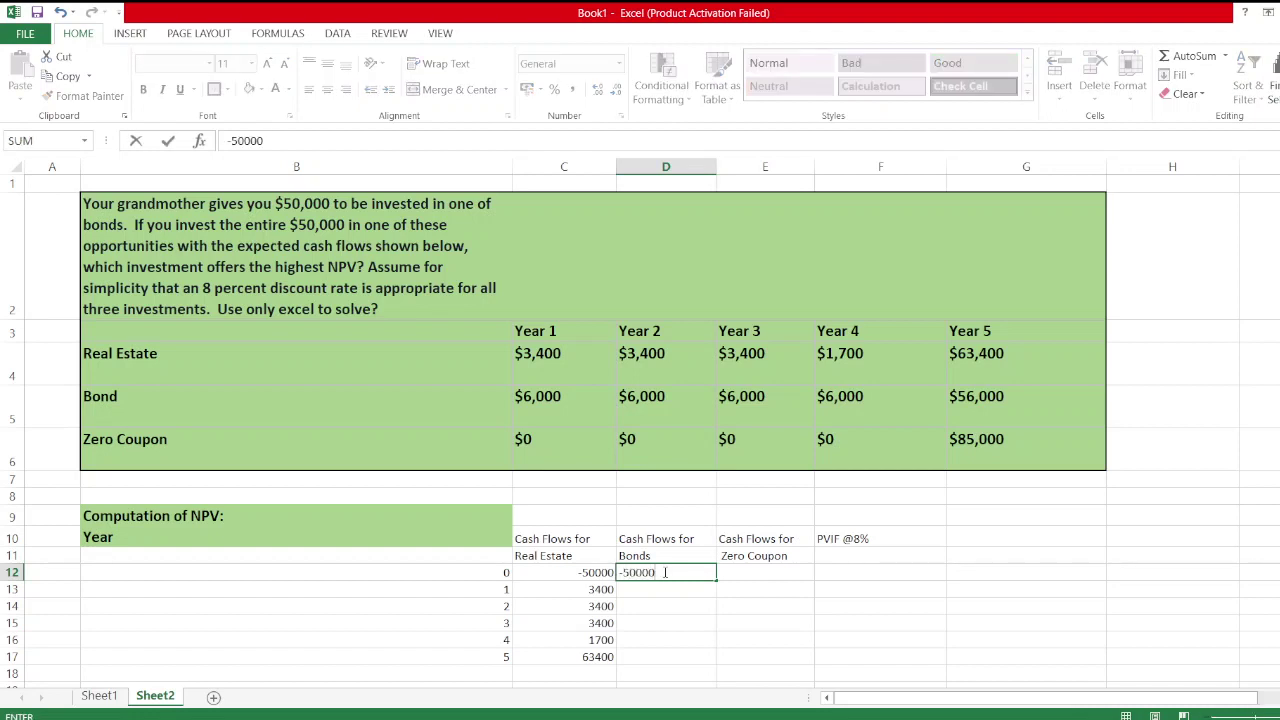
{"action": "key", "text": "Return"}
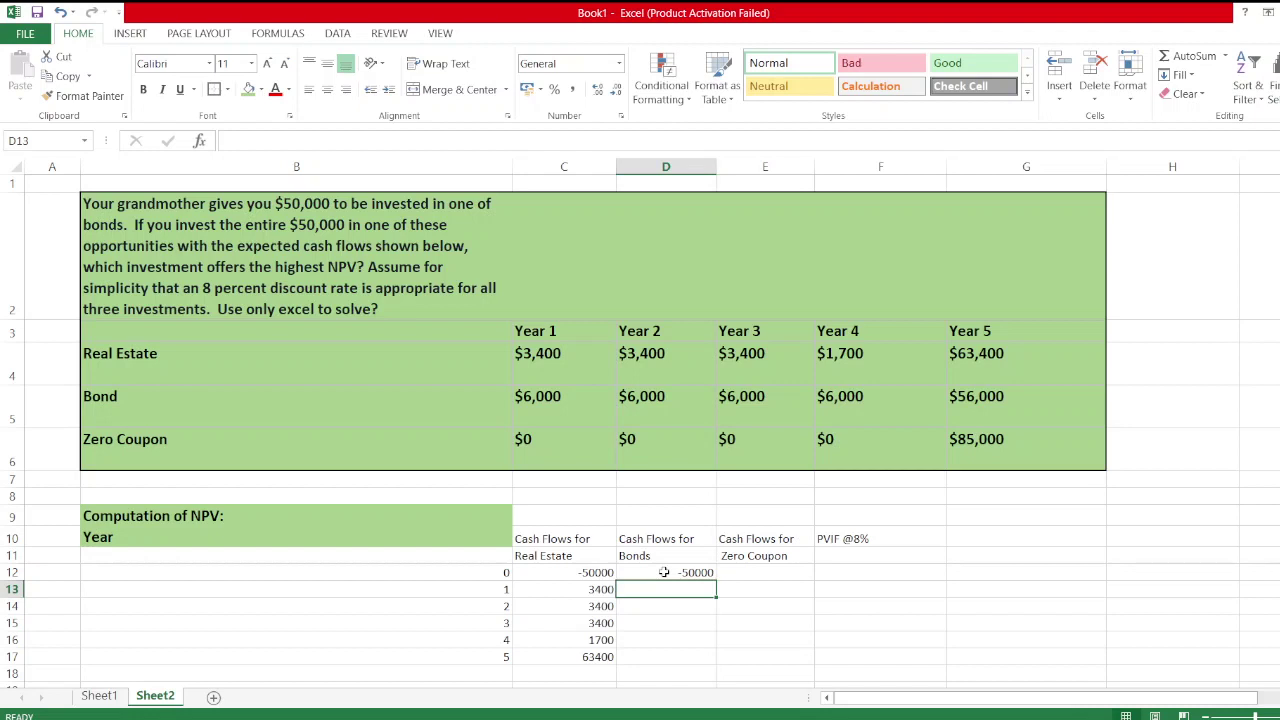
{"action": "type", "text": "6000"}
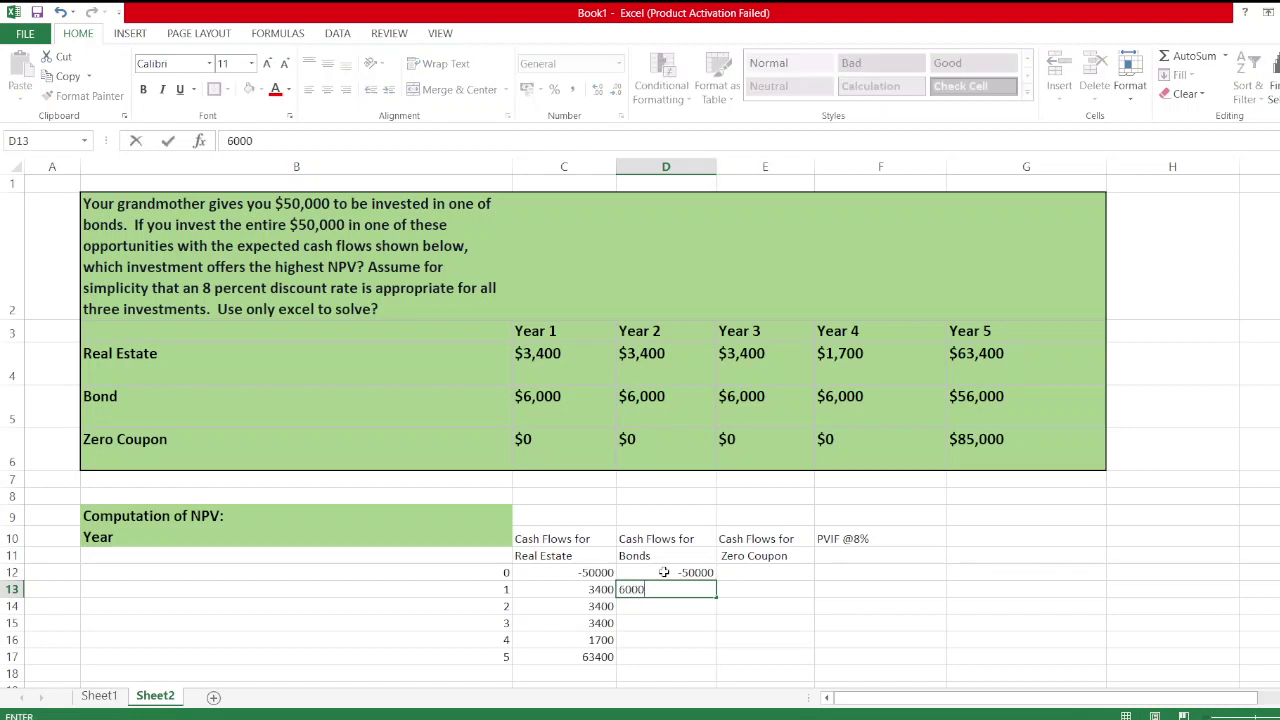
{"action": "key", "text": "Return"}
{"action": "key", "text": "Up"}
{"action": "key", "text": "ctrl+c"}
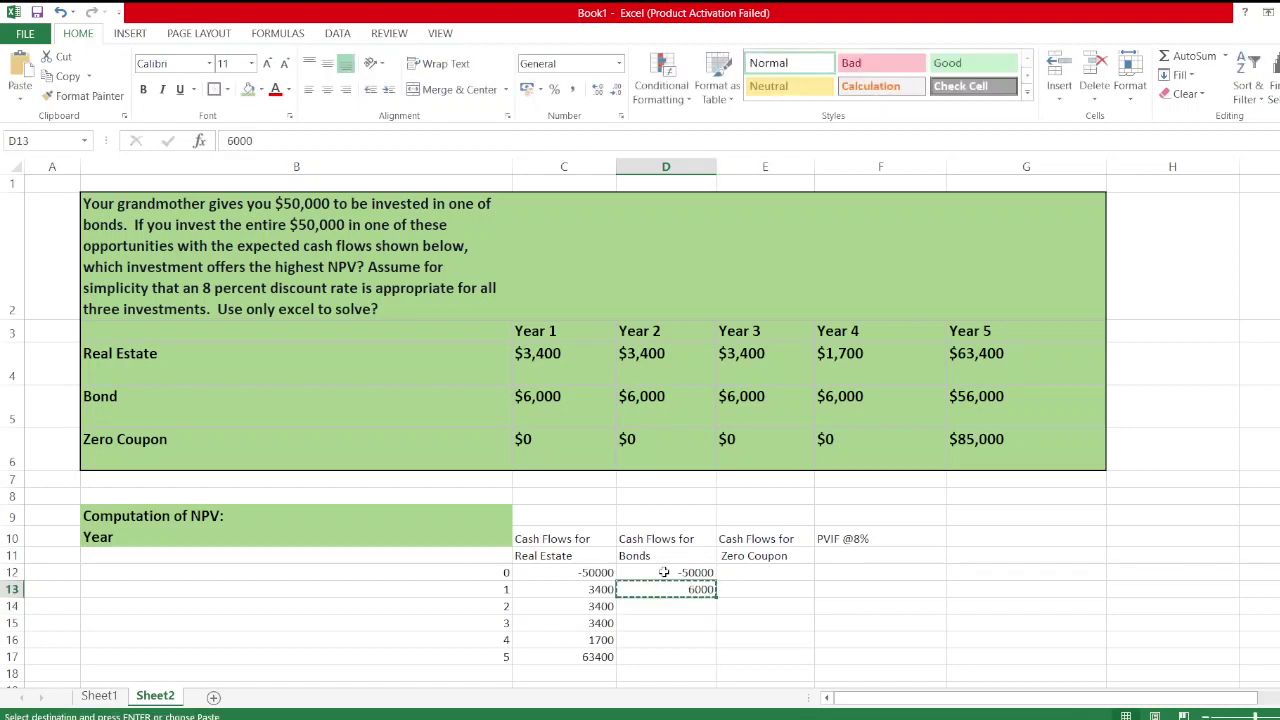
{"action": "left_click_drag", "start_coordinate": [666, 590], "coordinate": [673, 645]}
{"action": "key", "text": "ctrl+v"}
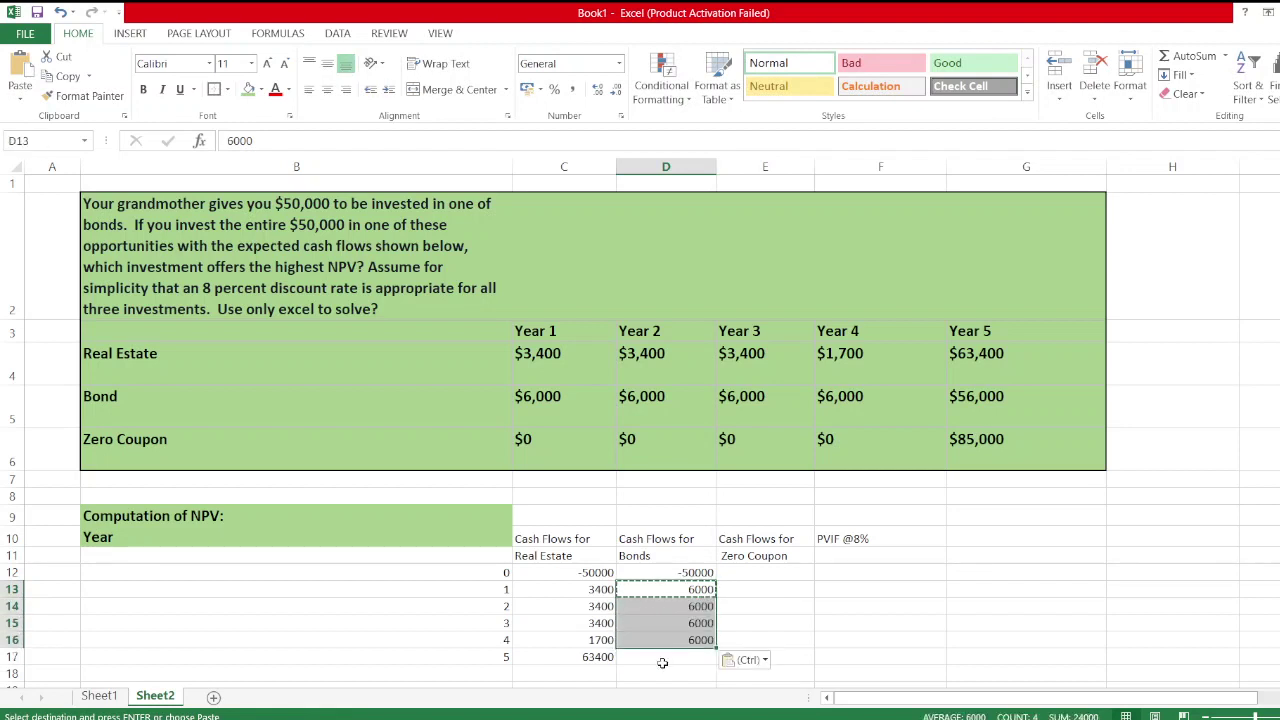
{"action": "left_click", "coordinate": [658, 655]}
{"action": "type", "text": "560"}
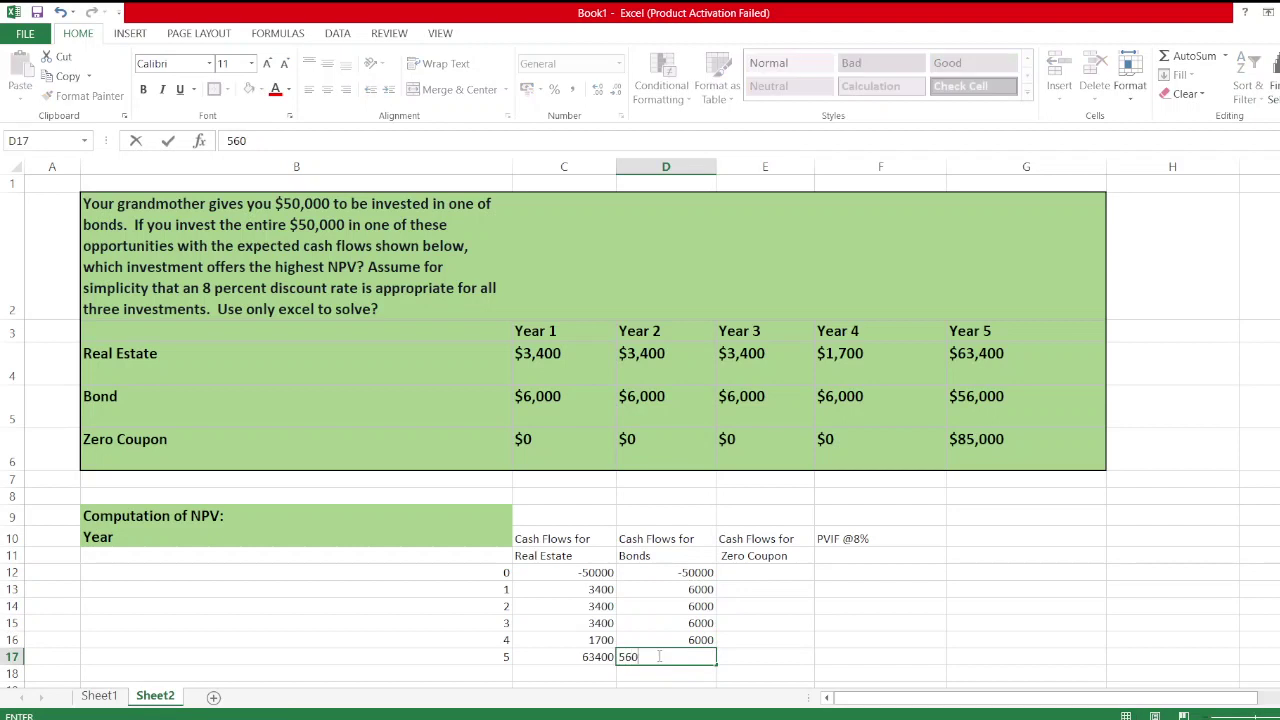
{"action": "type", "text": "000"}
{"action": "key", "text": "Return"}
Step: Fill the Zero Coupon column with -50000, four years of 0, and 85000
{"action": "left_click", "coordinate": [740, 571]}
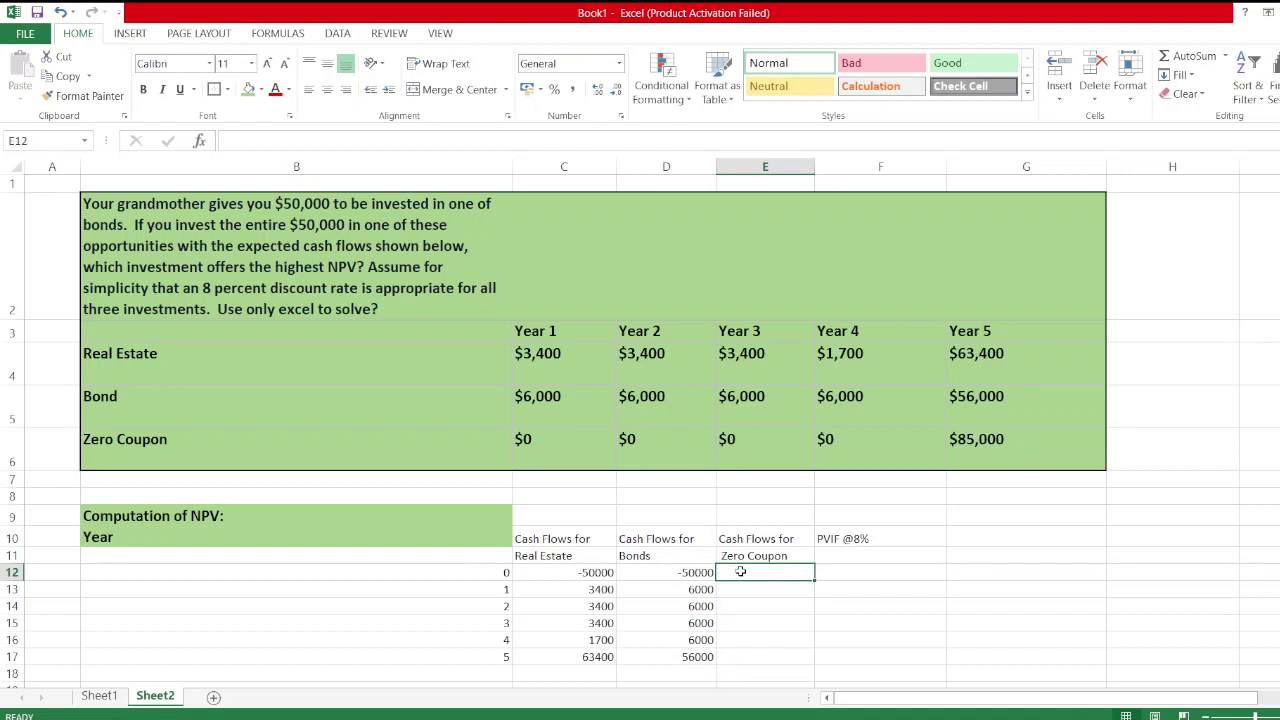
{"action": "type", "text": "-50000"}
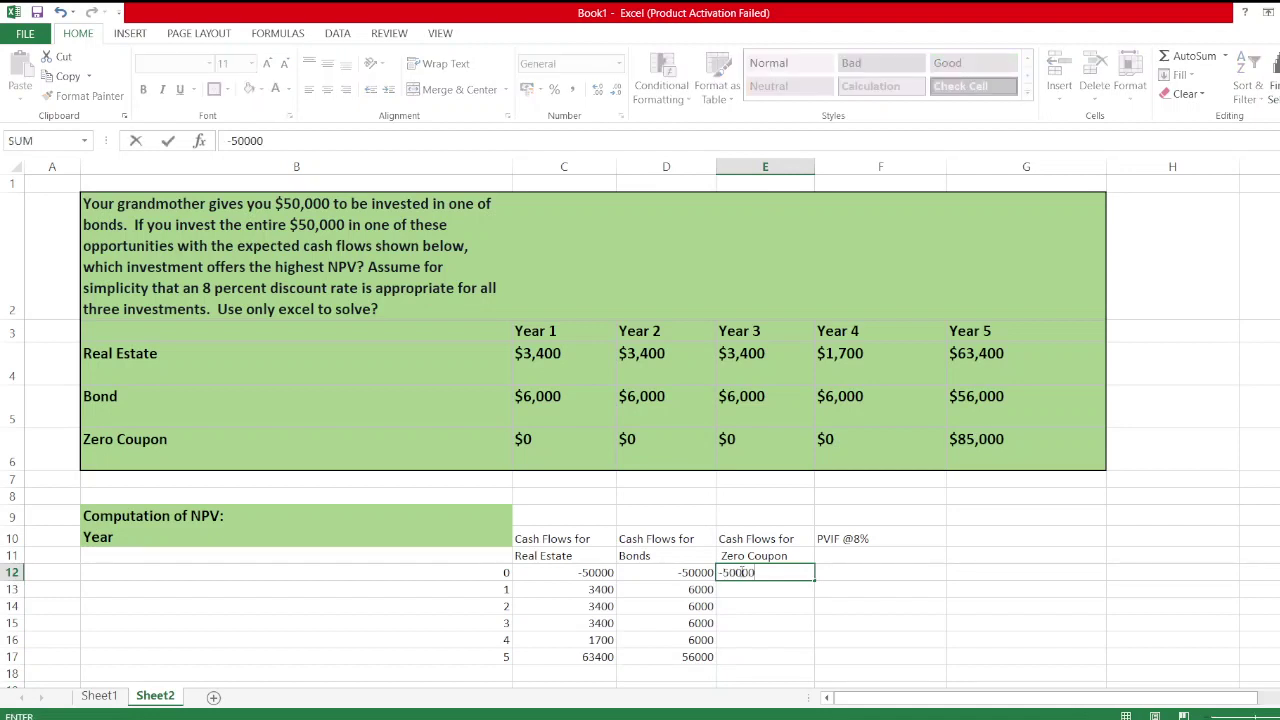
{"action": "key", "text": "Return"}
{"action": "type", "text": "0"}
{"action": "key", "text": "Return"}
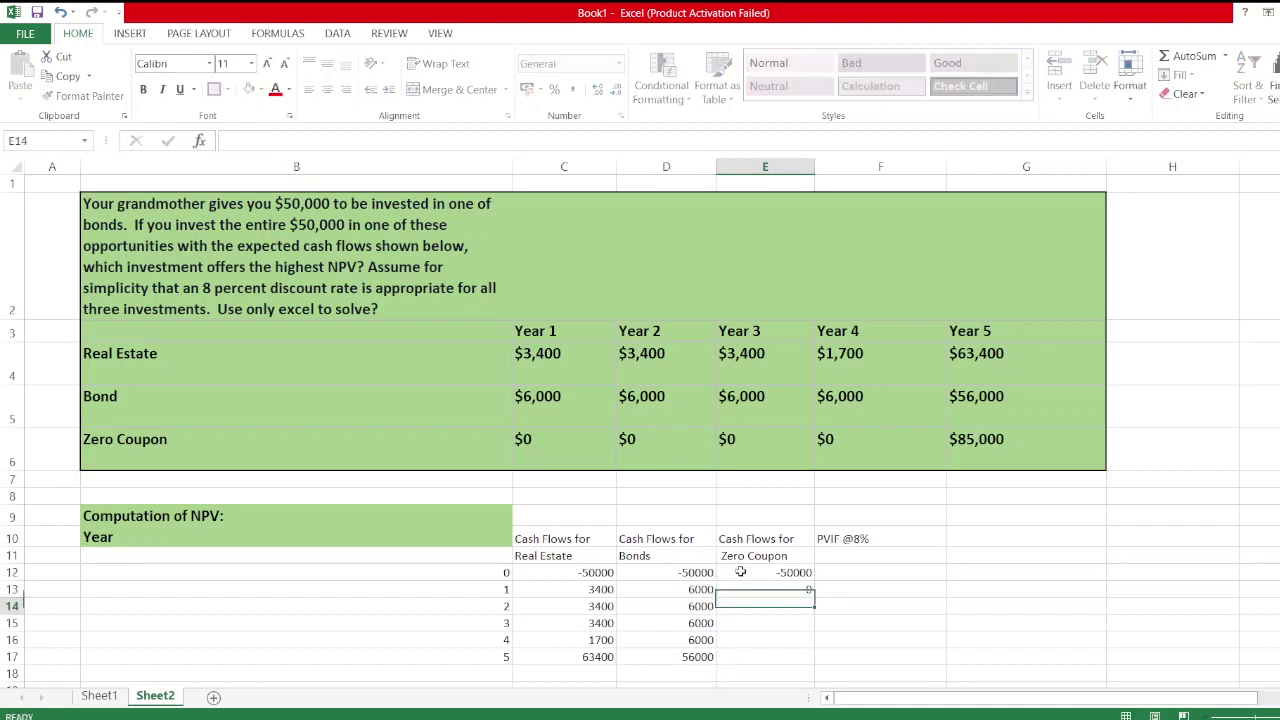
{"action": "type", "text": "0"}
{"action": "key", "text": "Return"}
{"action": "type", "text": "0"}
{"action": "key", "text": "Return"}
{"action": "type", "text": "0"}
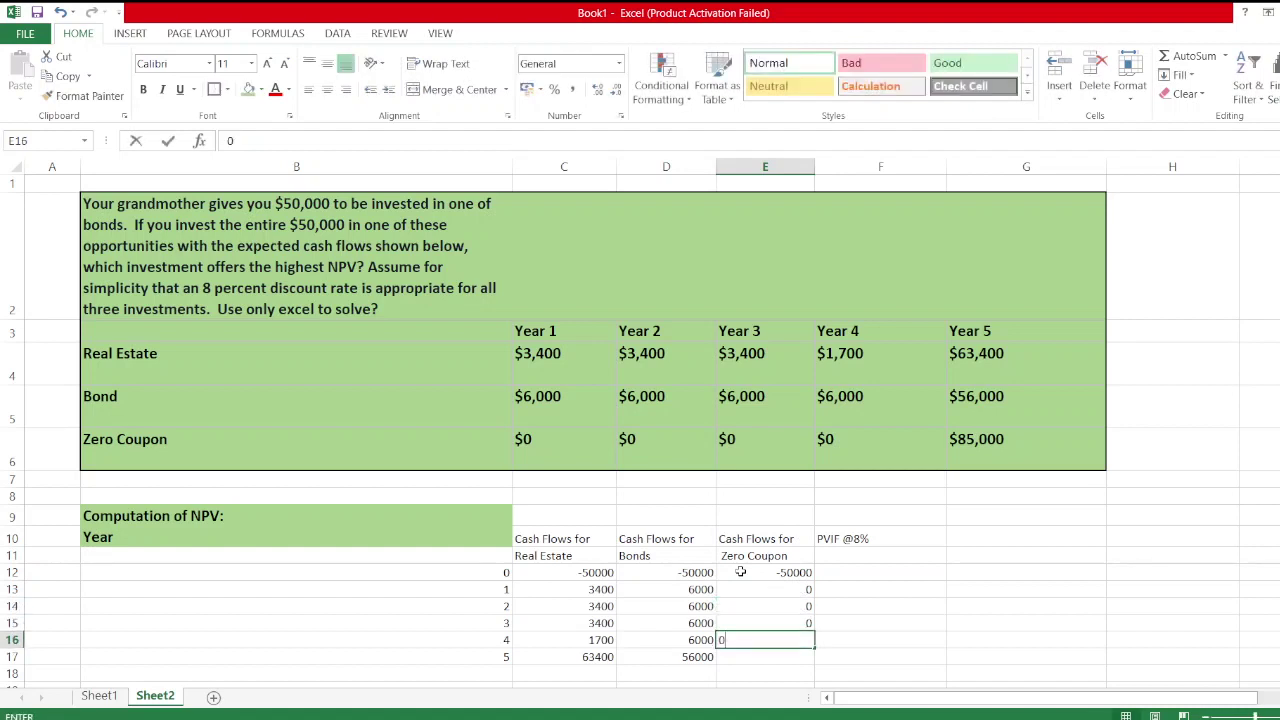
{"action": "key", "text": "Return"}
{"action": "type", "text": "85000"}
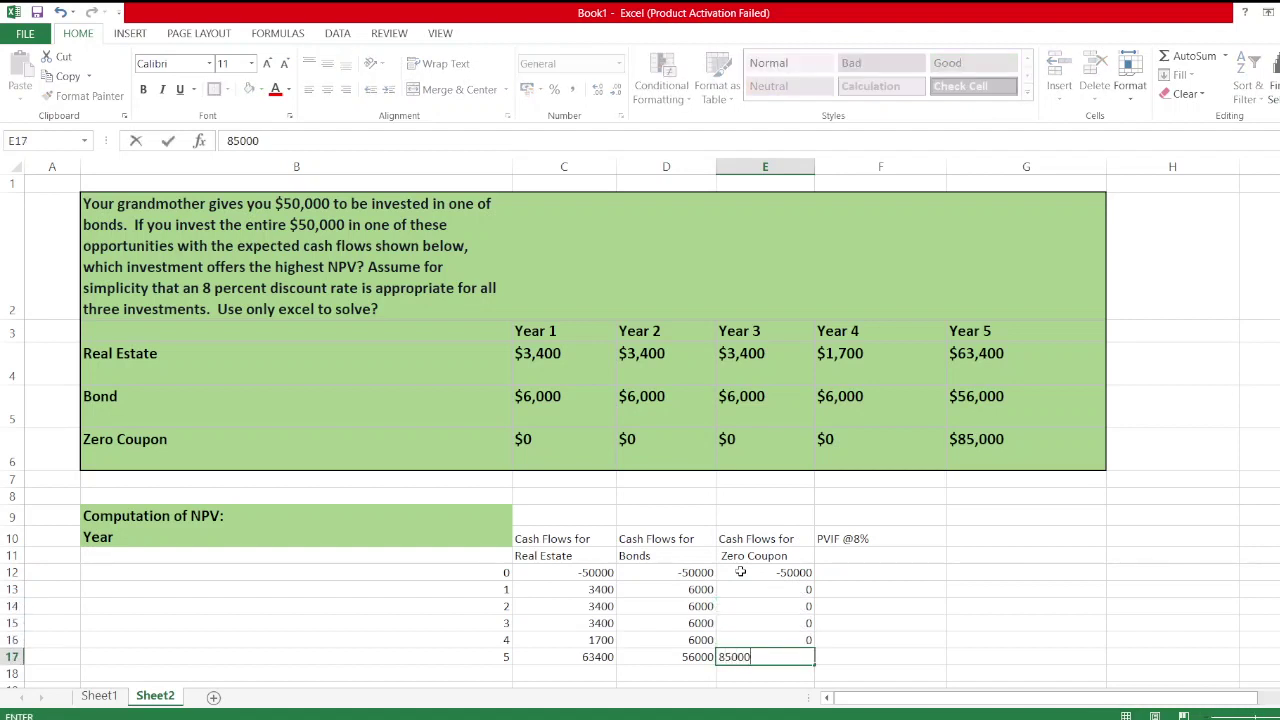
{"action": "key", "text": "Return"}
Step: Enter =1/(1+8%)^B12 in F12 and fill it down through F17
{"action": "left_click", "coordinate": [843, 569]}
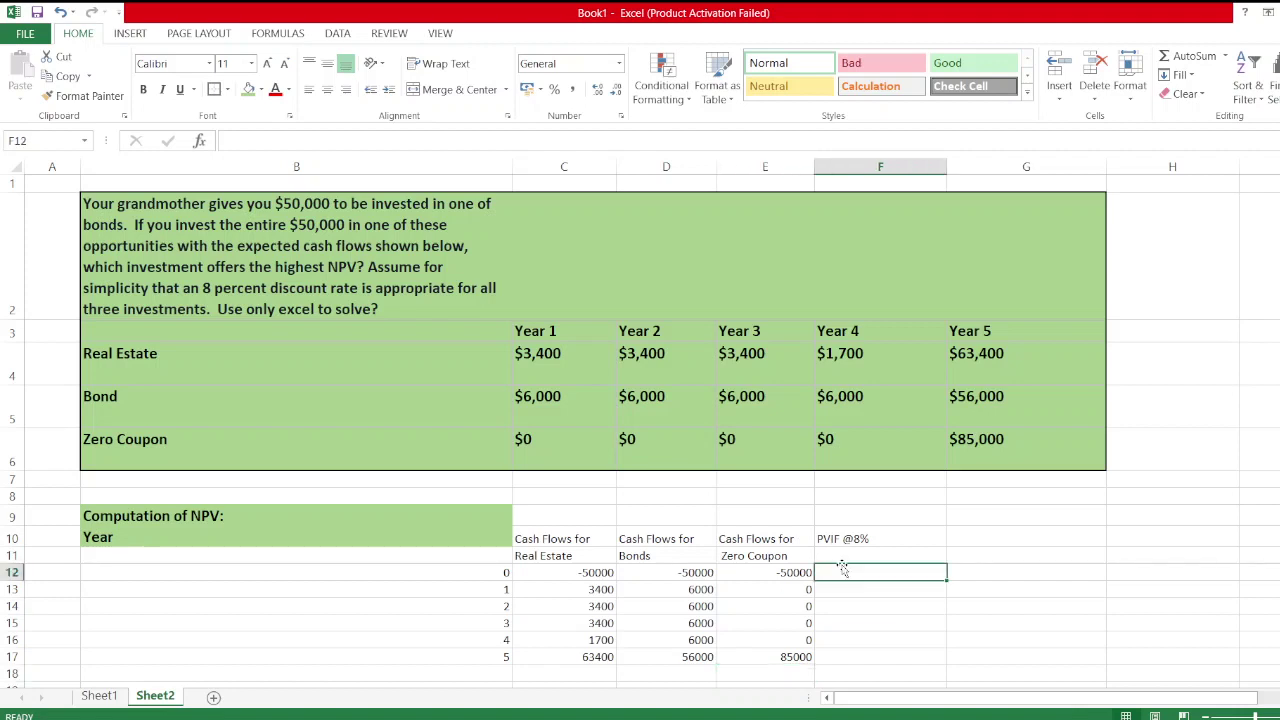
{"action": "type", "text": "=1"}
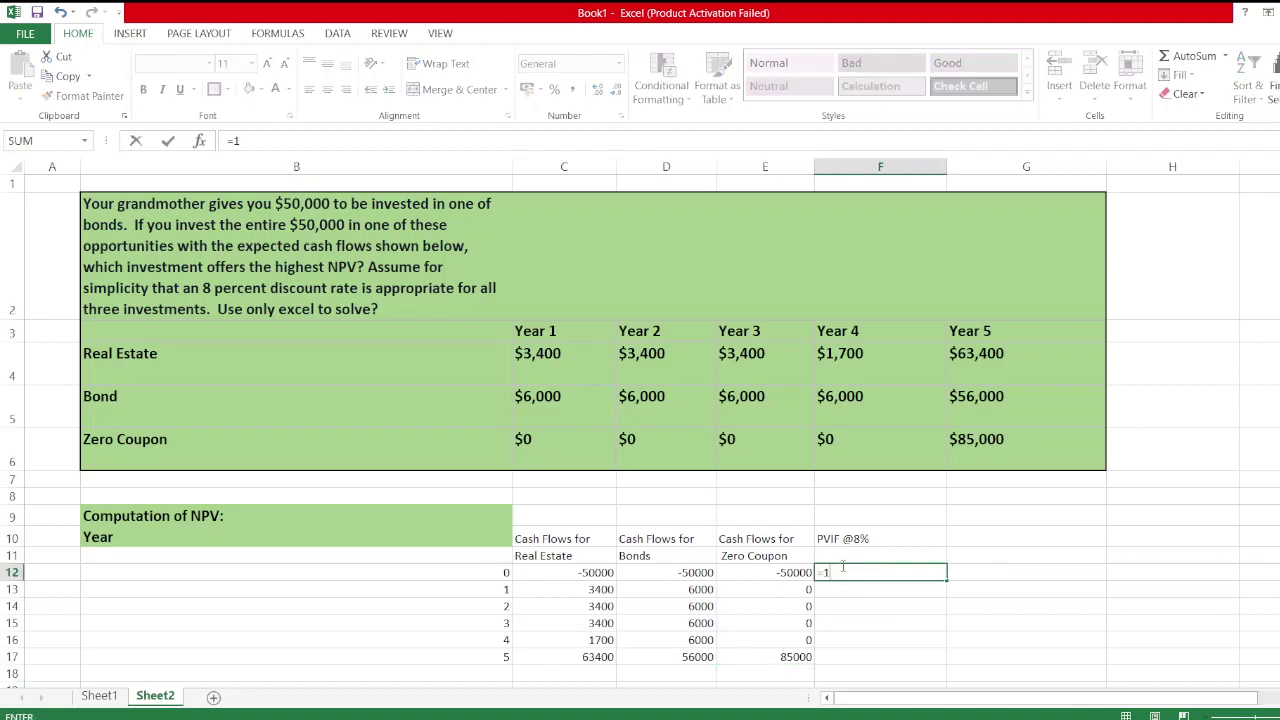
{"action": "type", "text": "/(1+8%)^"}
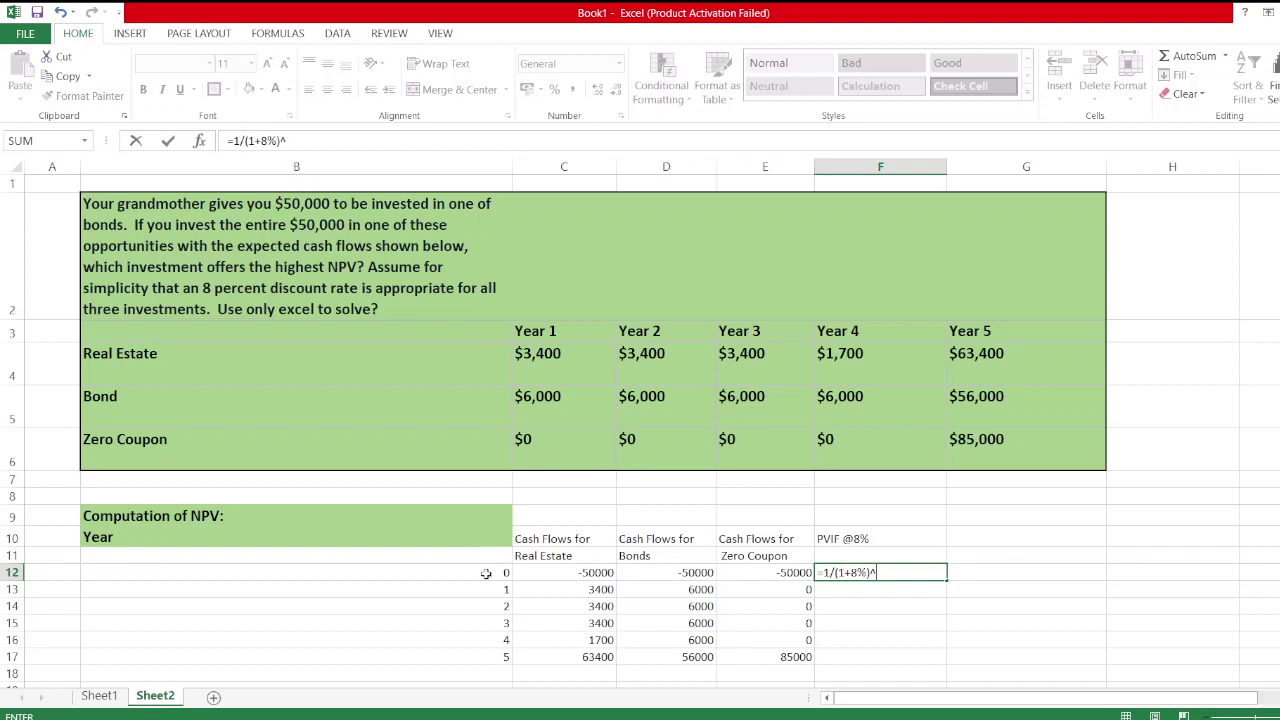
{"action": "left_click", "coordinate": [486, 573]}
{"action": "key", "text": "Return"}
{"action": "key", "text": "Up"}
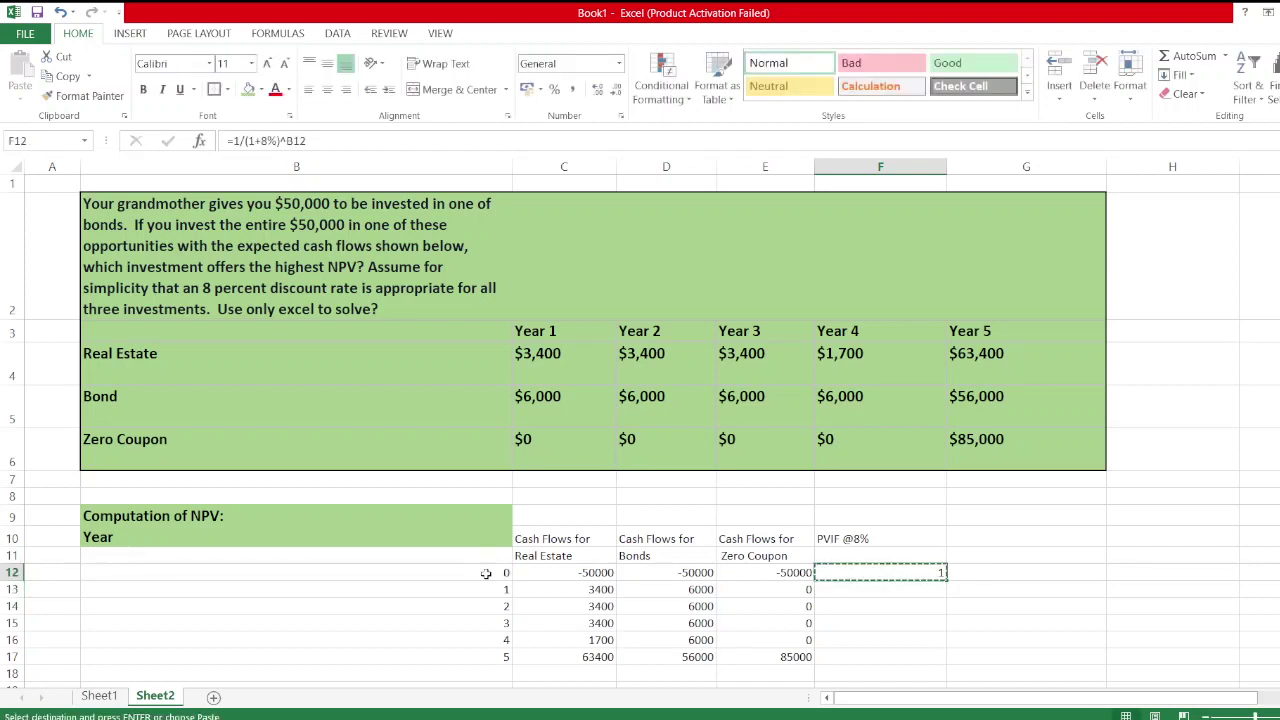
{"action": "key", "text": "ctrl+c"}
{"action": "left_click_drag", "start_coordinate": [891, 569], "coordinate": [887, 656]}
{"action": "key", "text": "ctrl+v"}
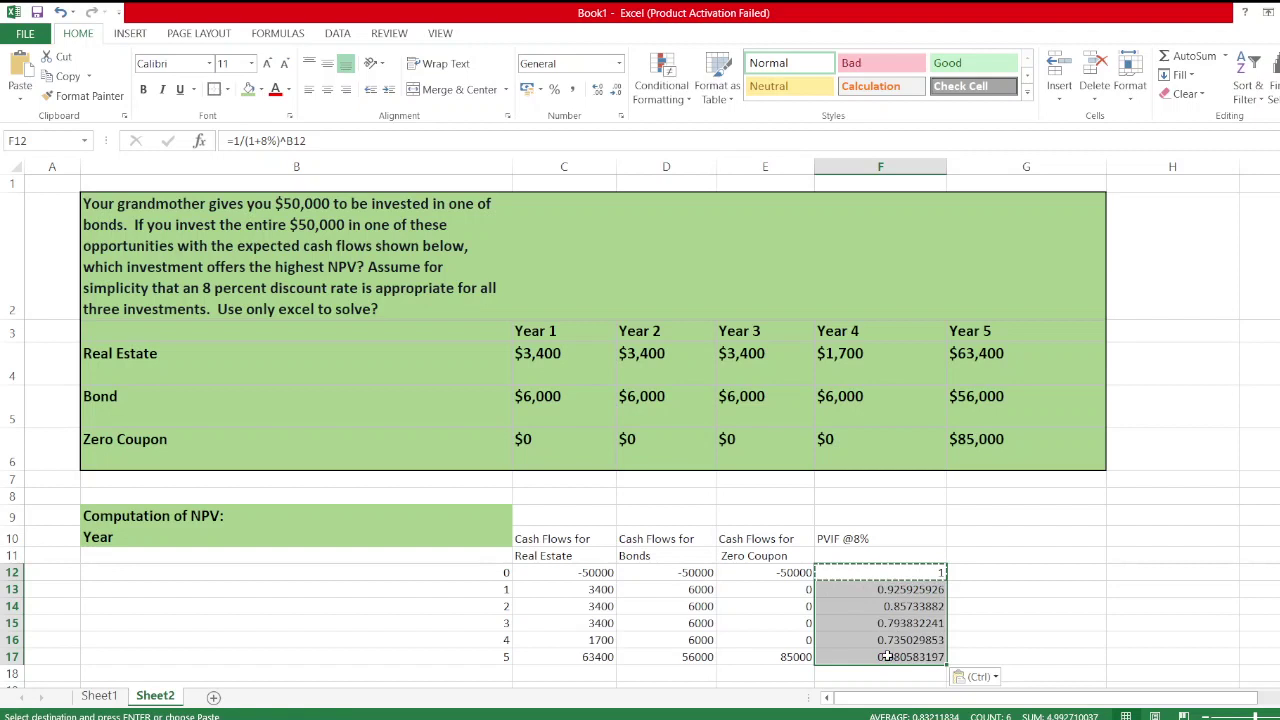
Step: Type the 'Present Value of Cash Flows for Real Estate' heading in G10:G11 and copy it to H and I
{"action": "left_click", "coordinate": [991, 533]}
{"action": "type", "text": "P"}
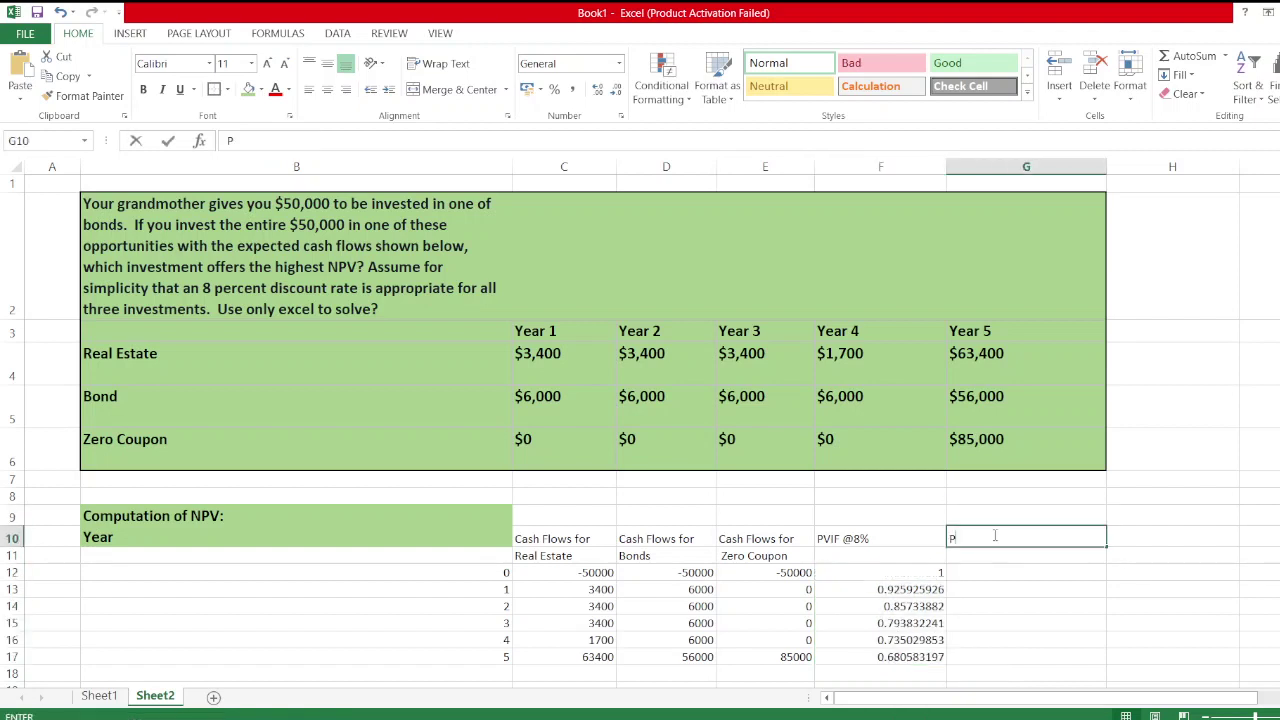
{"action": "type", "text": "resent Value"}
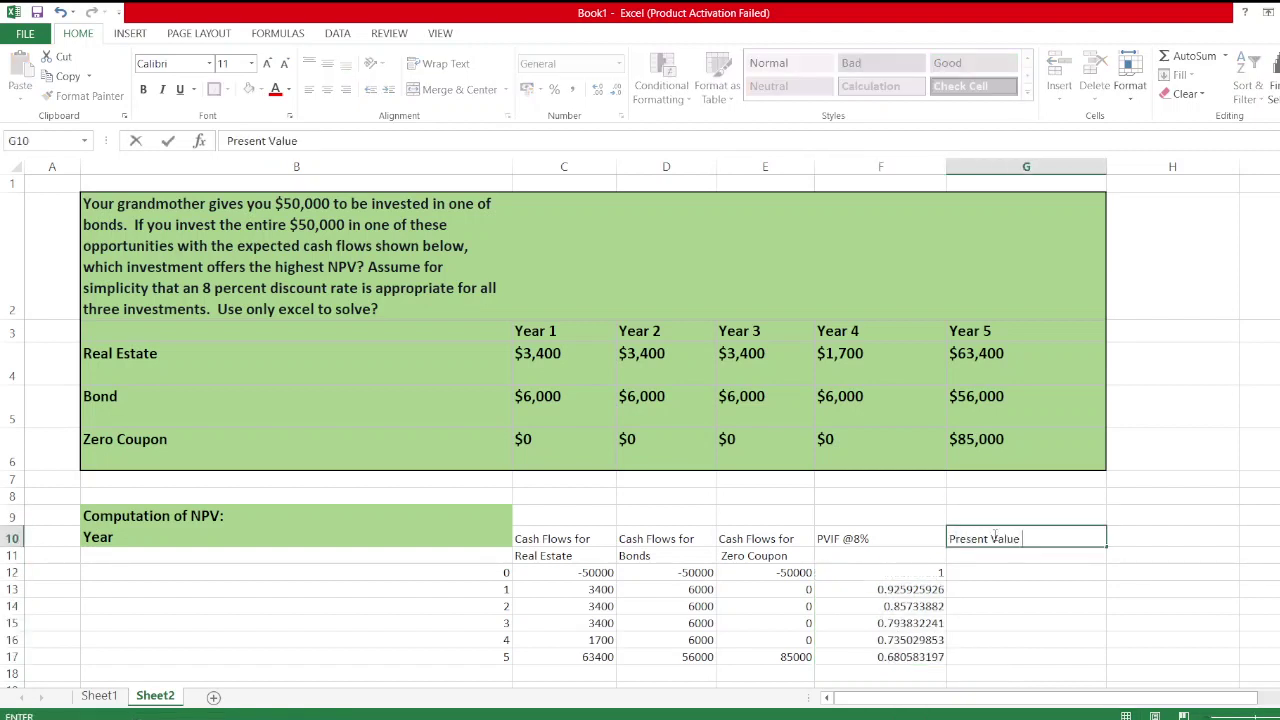
{"action": "type", "text": " of Cash"}
{"action": "key", "text": "Return"}
{"action": "type", "text": "Flows for"}
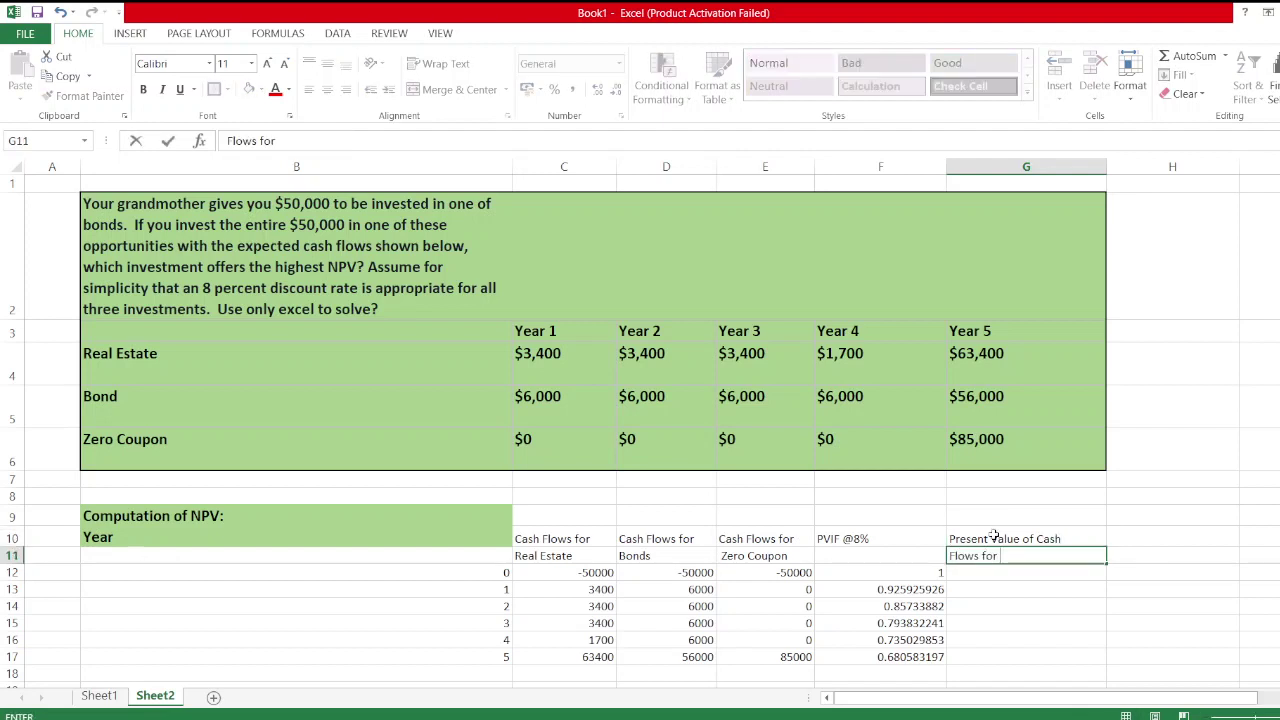
{"action": "type", "text": " R"}
{"action": "type", "text": "eal Ea"}
{"action": "type", "text": "stat"}
{"action": "type", "text": "e"}
{"action": "key", "text": "Tab"}
{"action": "left_click_drag", "start_coordinate": [993, 536], "coordinate": [1010, 560]}
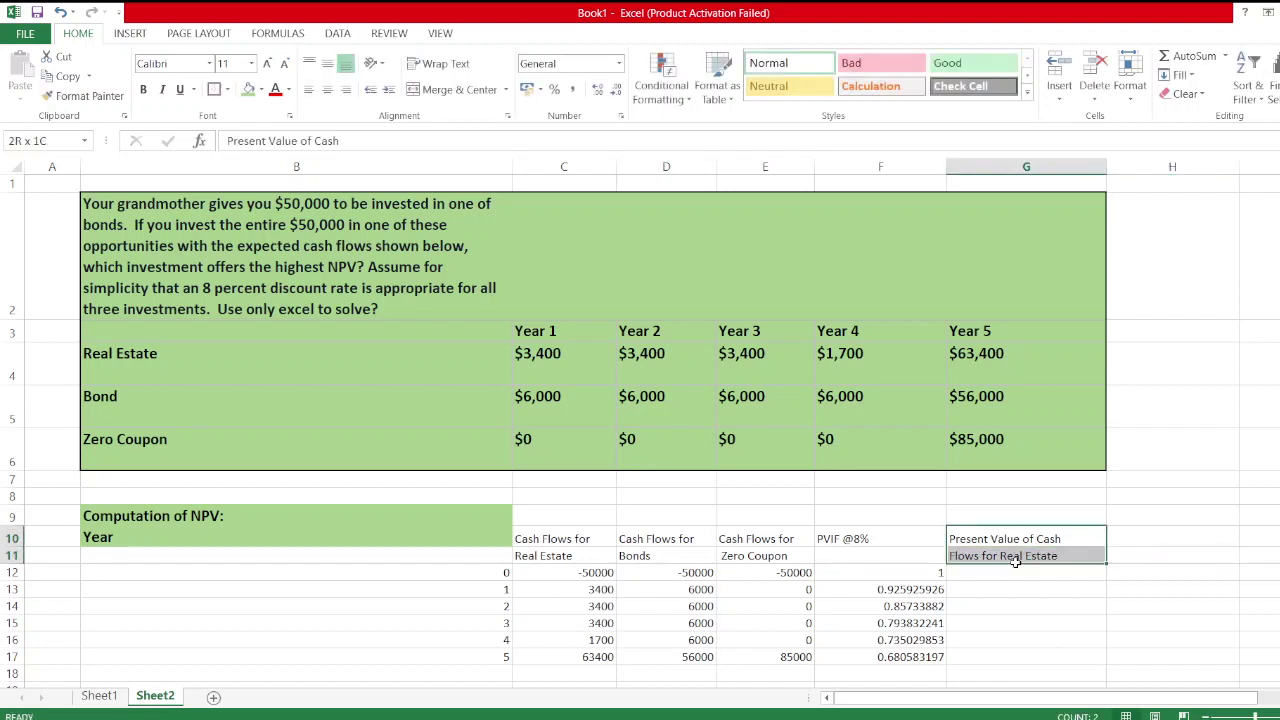
{"action": "key", "text": "ctrl+c"}
{"action": "left_click", "coordinate": [1152, 529]}
{"action": "key", "text": "ctrl+v"}
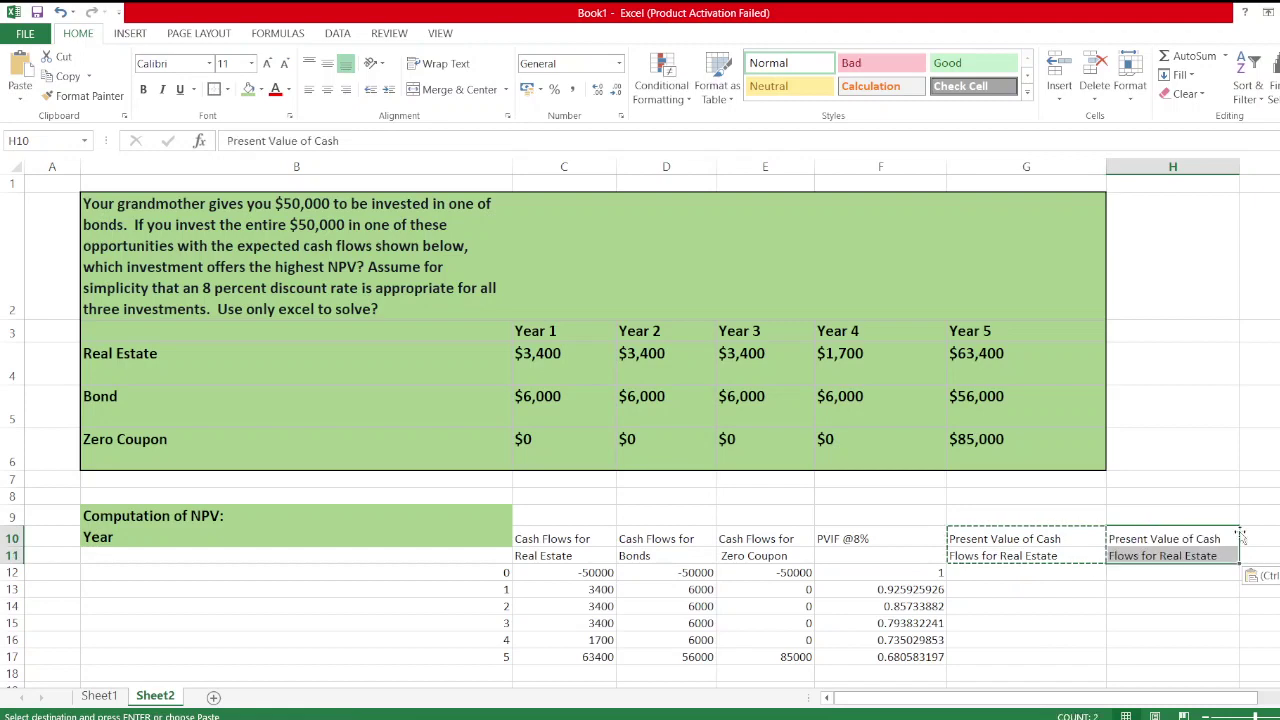
{"action": "left_click", "coordinate": [1243, 539]}
{"action": "key", "text": "ctrl+v"}
Step: Narrow columns G, H and I to fit the headings
{"action": "scroll", "coordinate": [1023, 563], "scroll_direction": "right", "scroll_amount": 2}
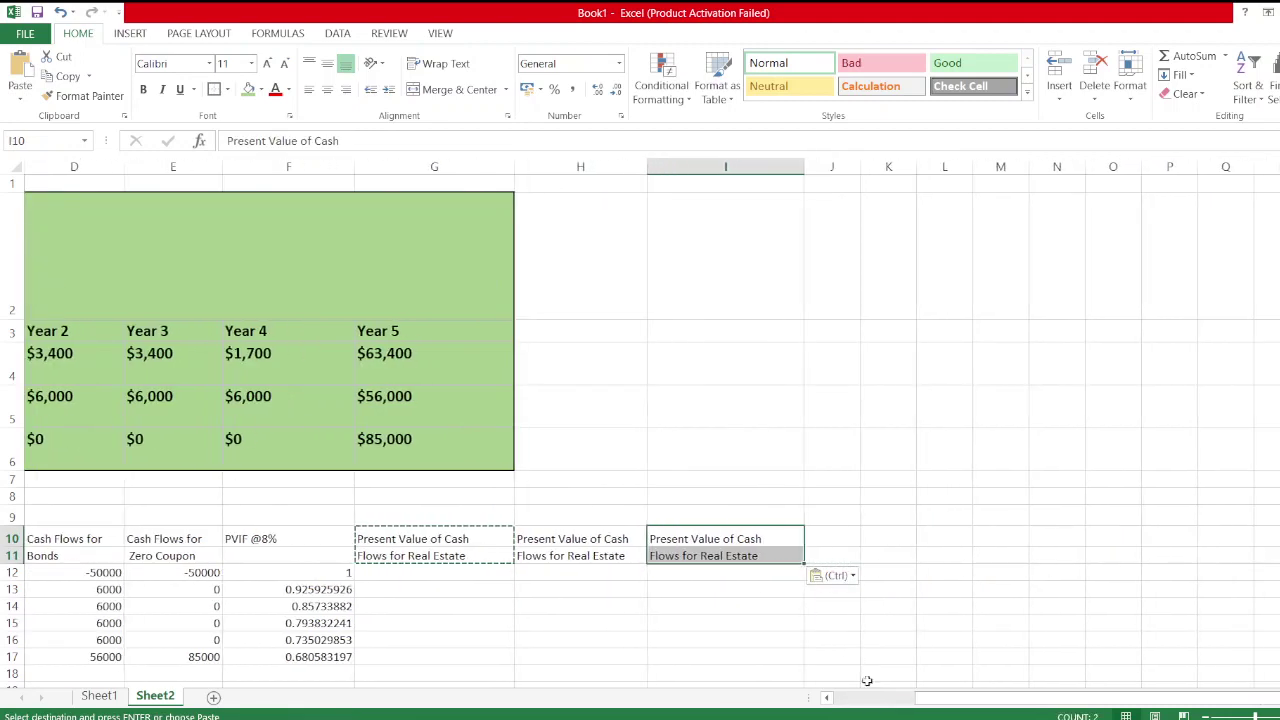
{"action": "left_click", "coordinate": [826, 697]}
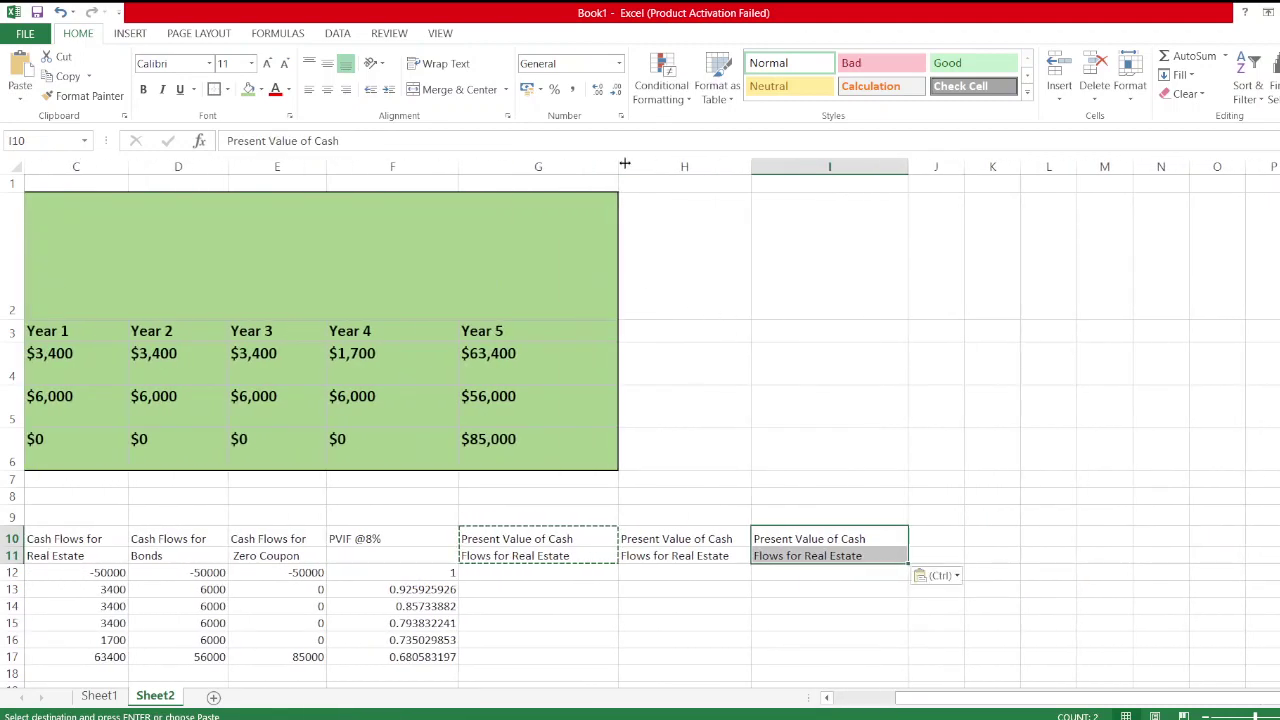
{"action": "left_click_drag", "start_coordinate": [616, 166], "coordinate": [580, 186]}
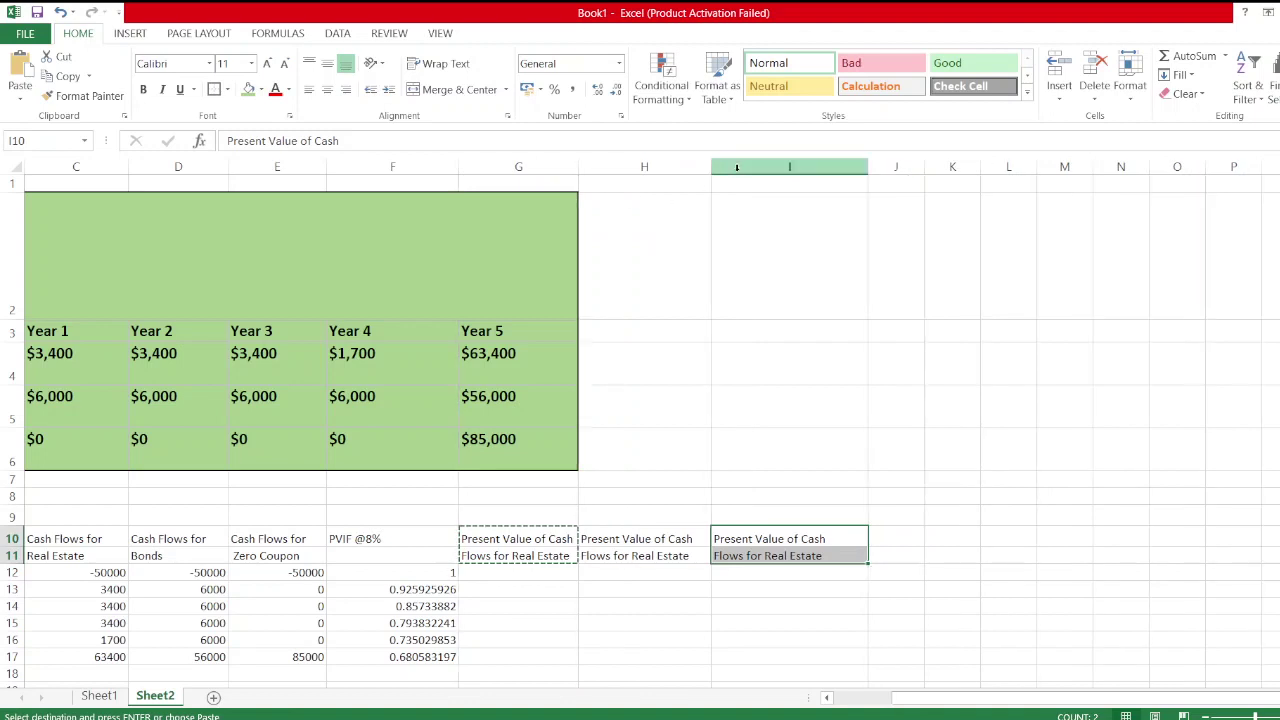
{"action": "left_click_drag", "start_coordinate": [693, 184], "coordinate": [704, 184]}
{"action": "left_click_drag", "start_coordinate": [860, 170], "coordinate": [826, 196]}
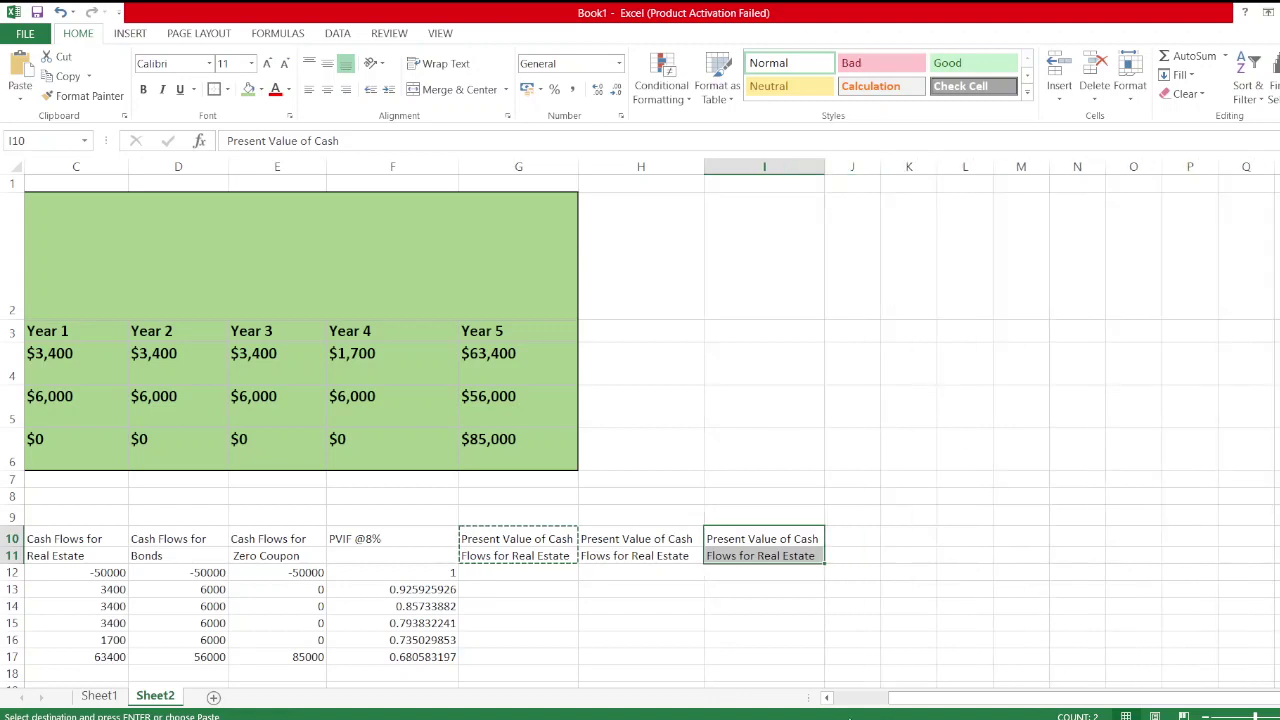
{"action": "scroll", "coordinate": [960, 591], "scroll_direction": "left", "scroll_amount": 5}
Step: Fill G12:G17 with each year's Real Estate cash flow times its PVIF factor
{"action": "left_click", "coordinate": [1018, 576]}
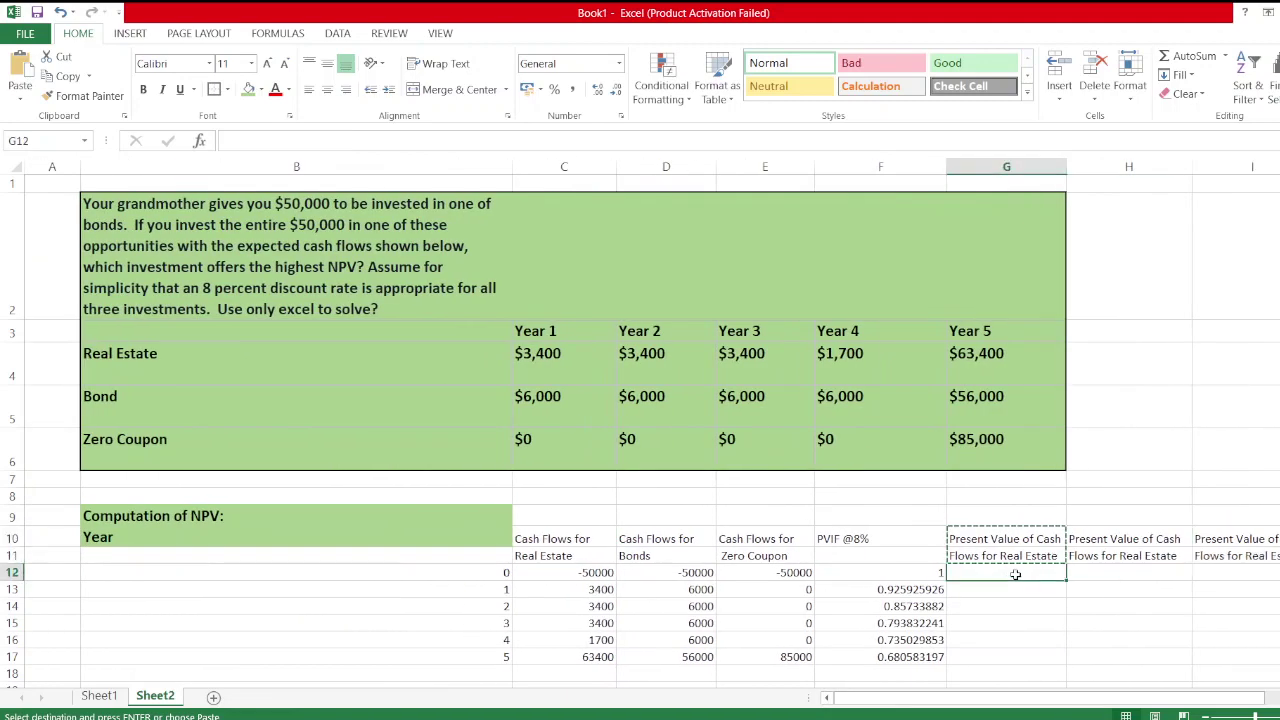
{"action": "type", "text": "="}
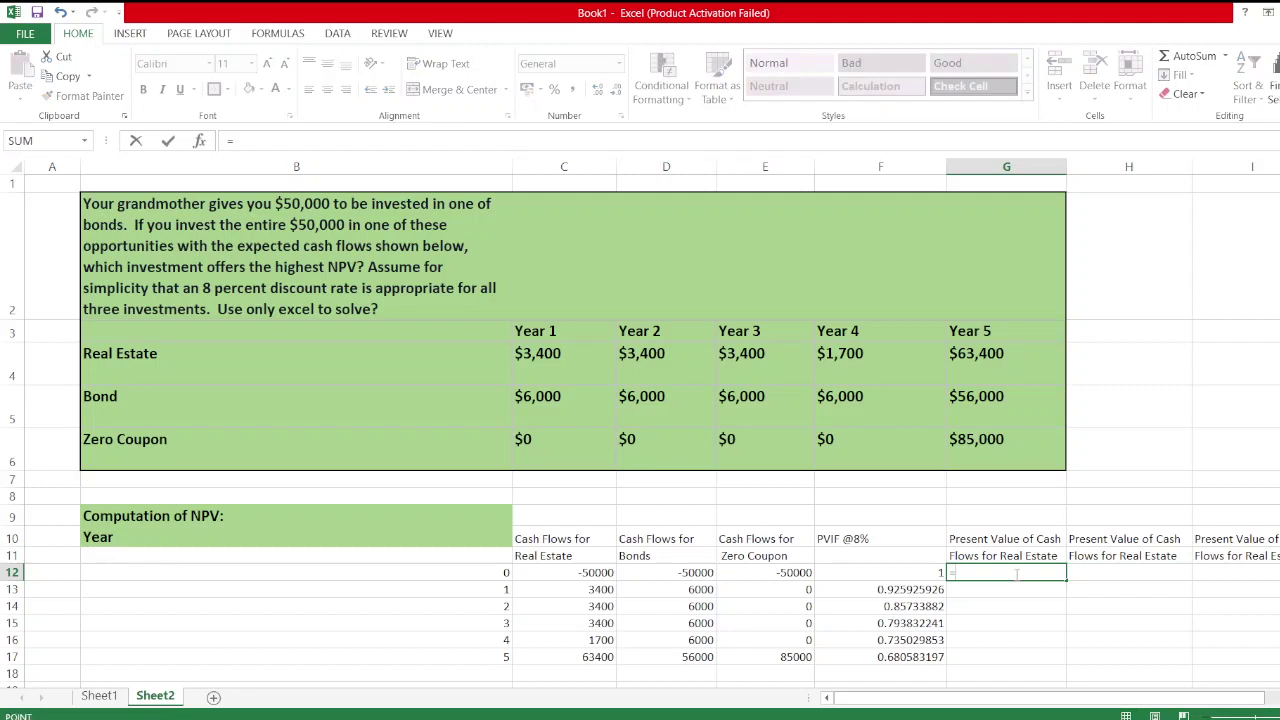
{"action": "key", "text": "Left"}
{"action": "key", "text": "Left"}
{"action": "key", "text": "Left"}
{"action": "key", "text": "Left"}
{"action": "type", "text": "*"}
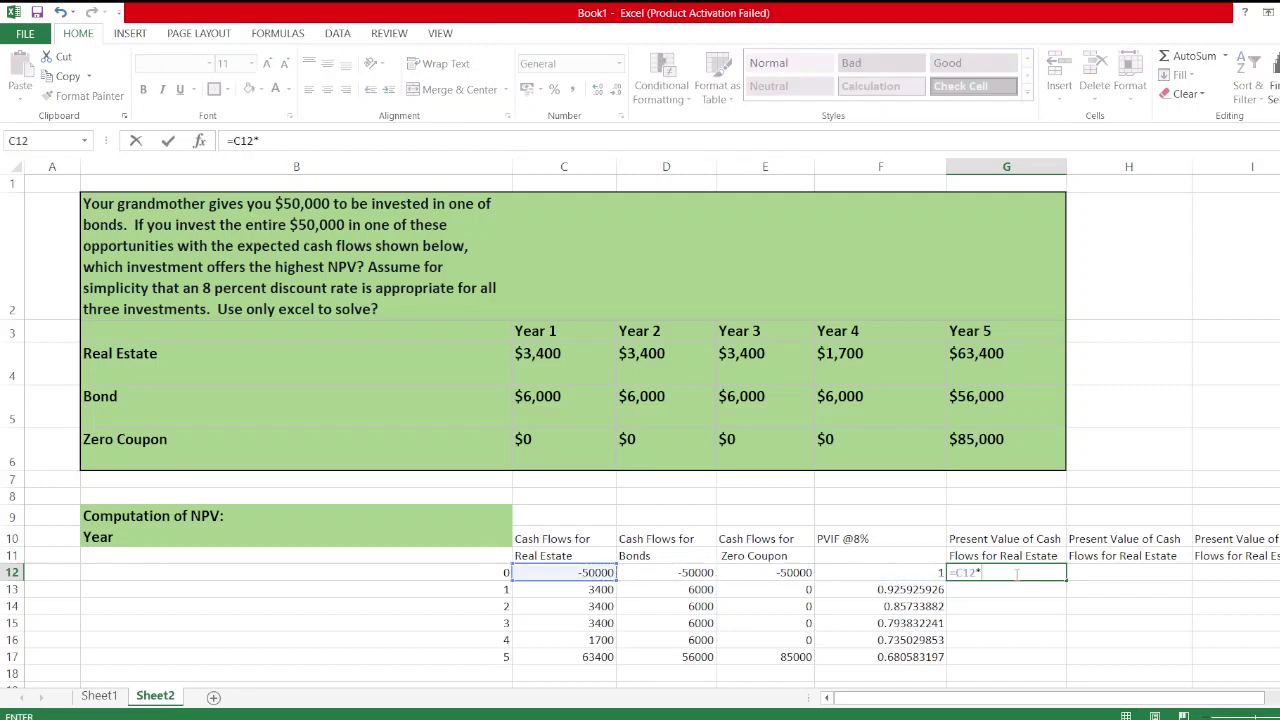
{"action": "key", "text": "Left"}
{"action": "key", "text": "Return"}
{"action": "left_click", "coordinate": [1015, 577]}
{"action": "key", "text": "ctrl+c"}
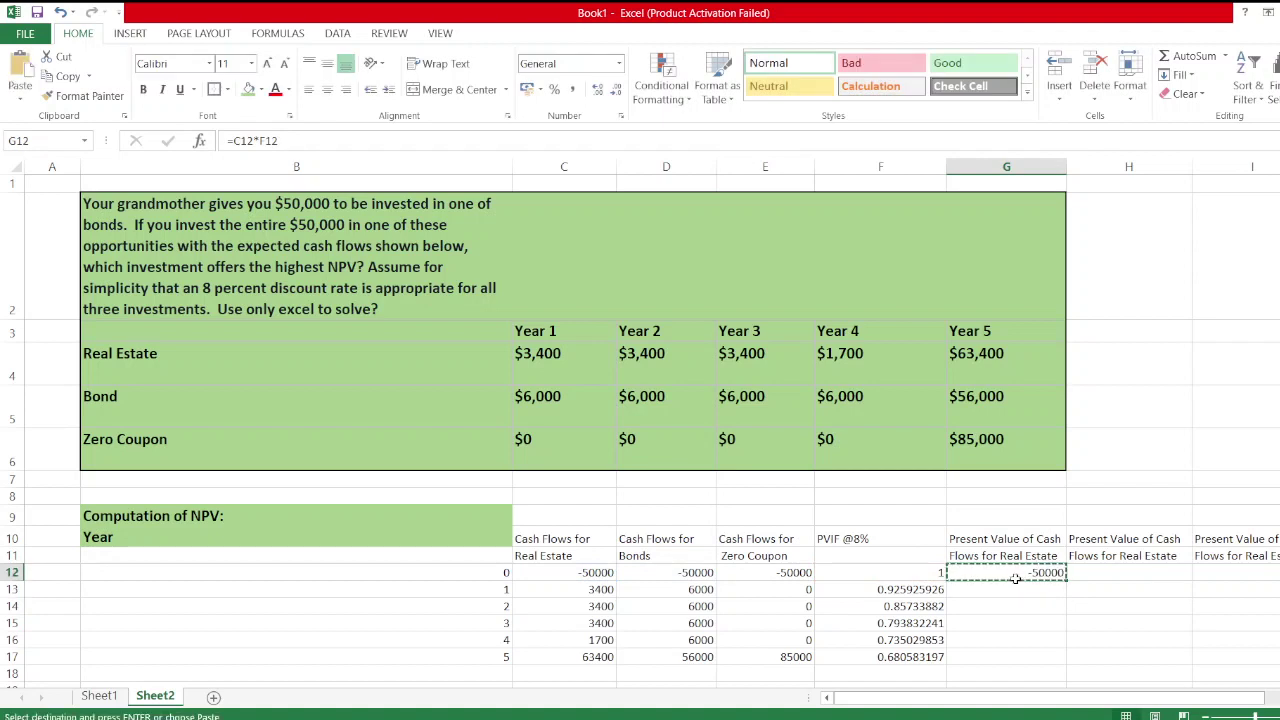
{"action": "left_click_drag", "start_coordinate": [1015, 578], "coordinate": [1025, 649]}
{"action": "key", "text": "ctrl+v"}
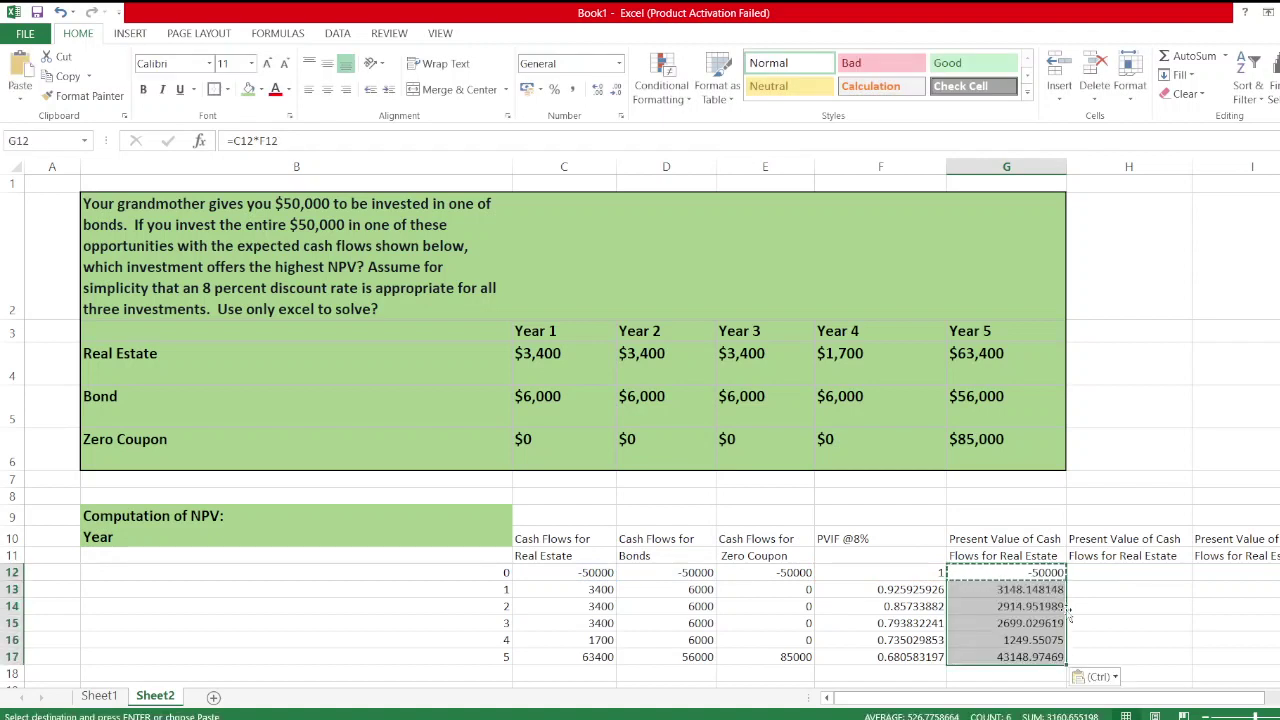
Step: Enter the bond present-value formula =D12*F12 in H12
{"action": "left_click", "coordinate": [1100, 571]}
{"action": "double_click", "coordinate": [1100, 571]}
{"action": "type", "text": "="}
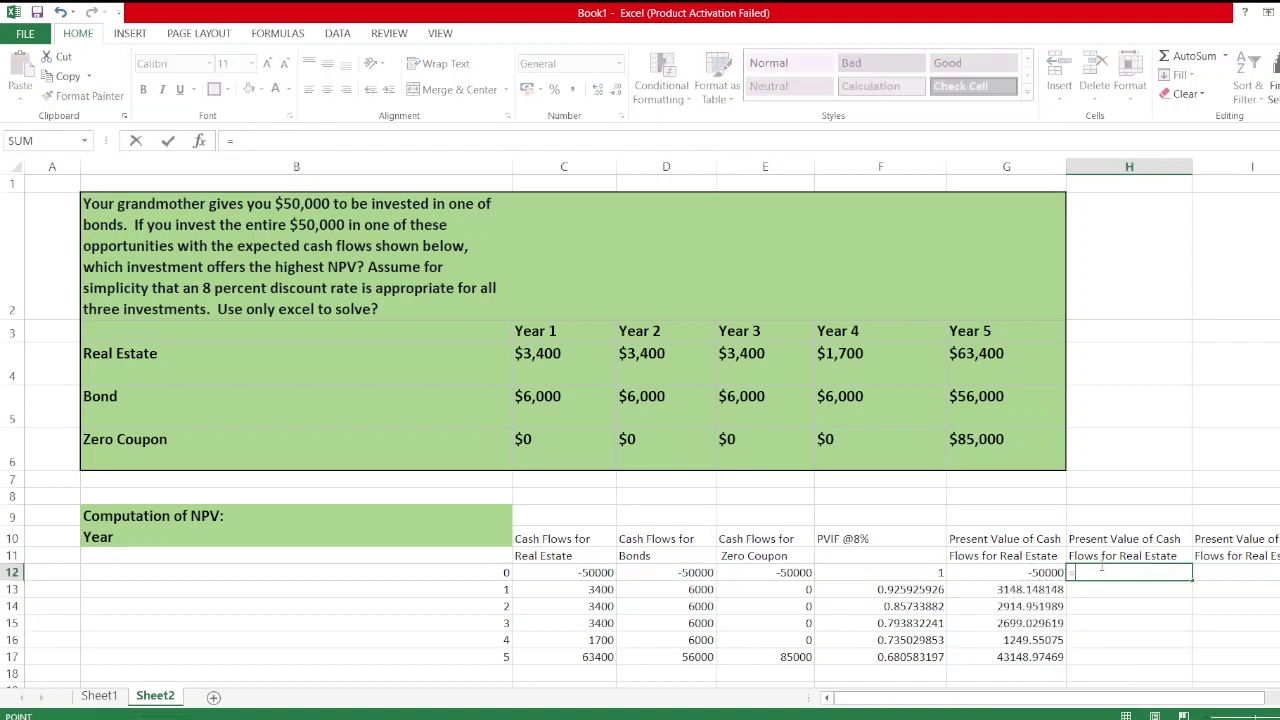
{"action": "key", "text": "Left"}
{"action": "key", "text": "Left"}
{"action": "key", "text": "Left"}
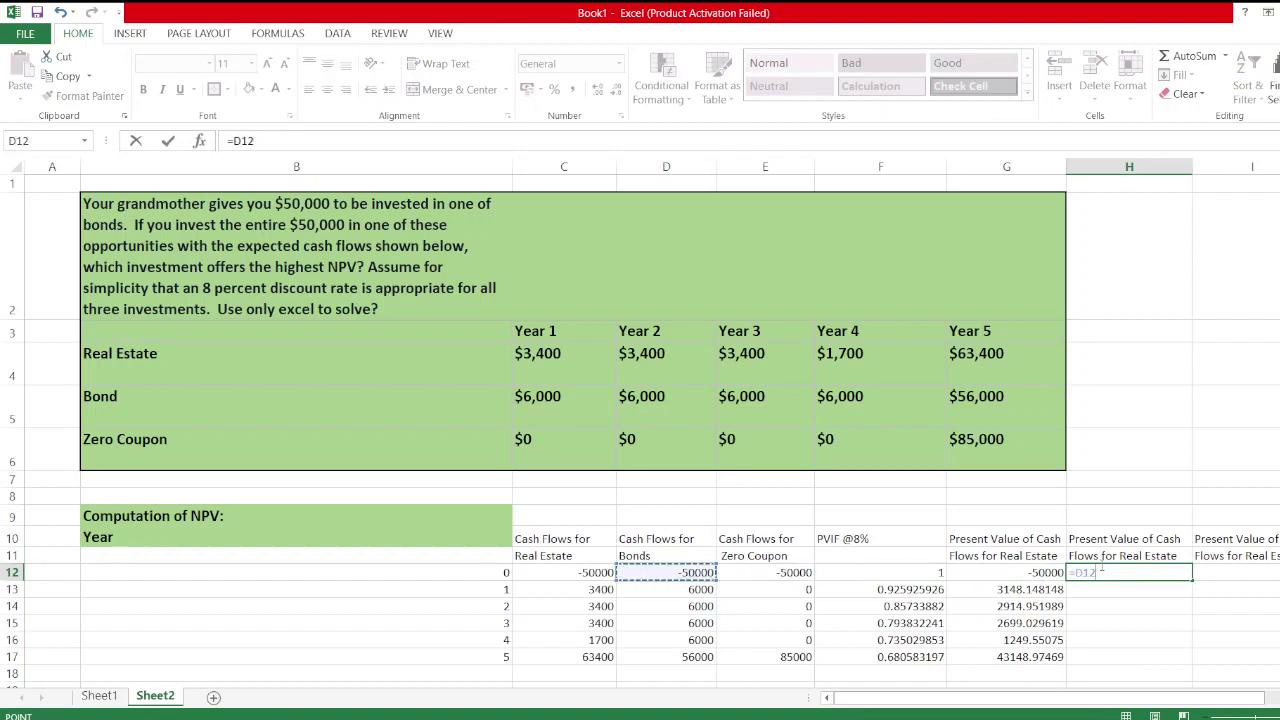
{"action": "type", "text": "*"}
{"action": "key", "text": "Left"}
{"action": "key", "text": "Left"}
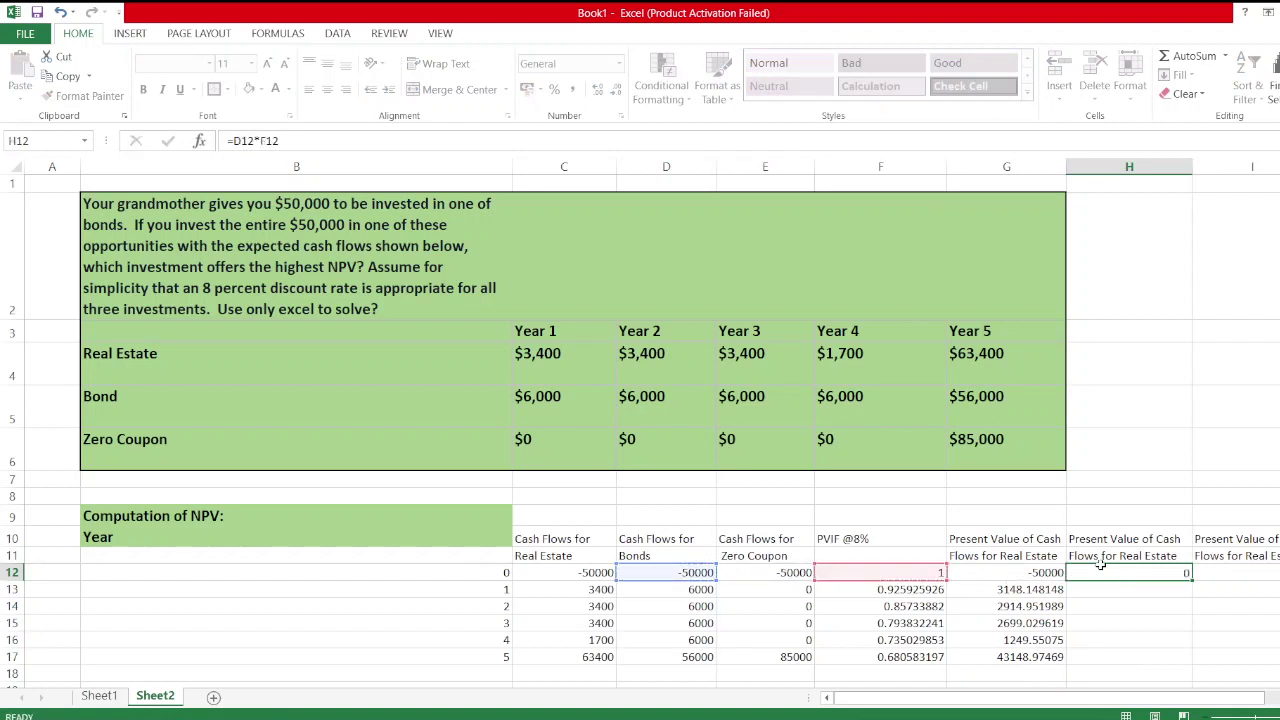
{"action": "key", "text": "Return"}
Step: Copy the H12 formula into H13:H17, undoing an accidental move of the result
{"action": "left_click", "coordinate": [1100, 571]}
{"action": "key", "text": "ctrl+c"}
{"action": "left_click_drag", "start_coordinate": [1101, 568], "coordinate": [1101, 638]}
{"action": "left_click", "coordinate": [1104, 571]}
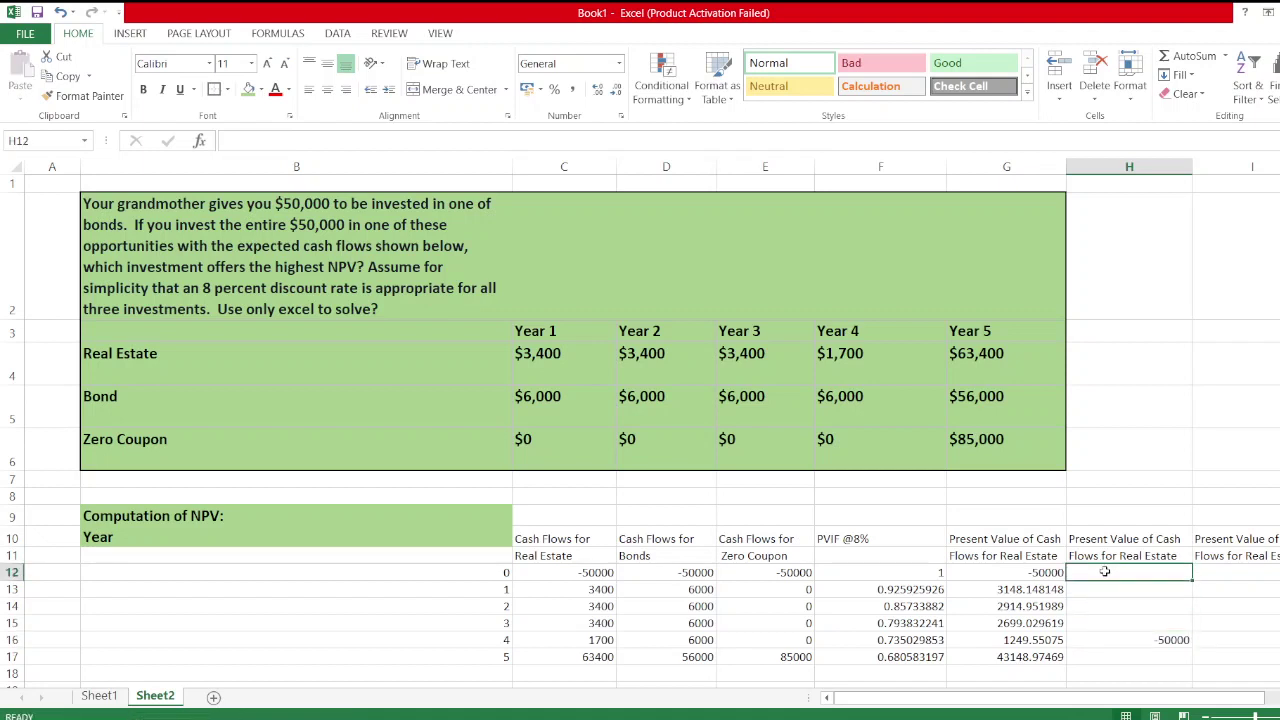
{"action": "left_click", "coordinate": [60, 12]}
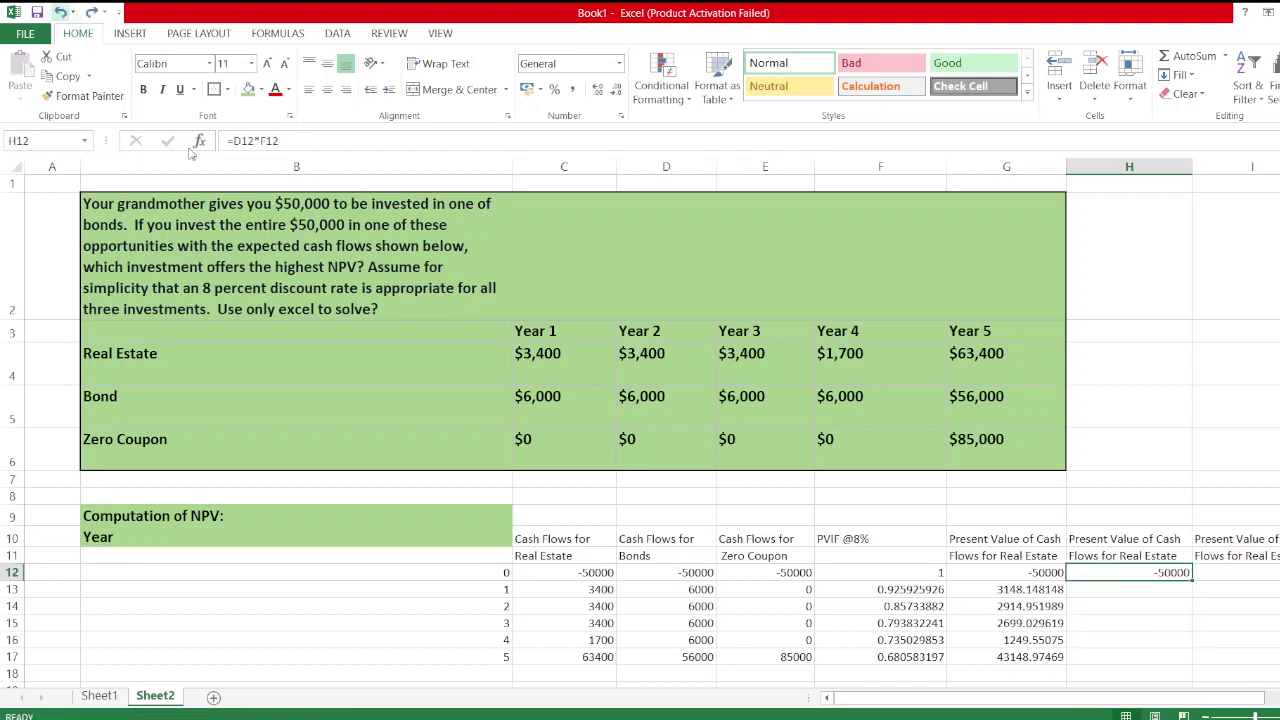
{"action": "key", "text": "ctrl+c"}
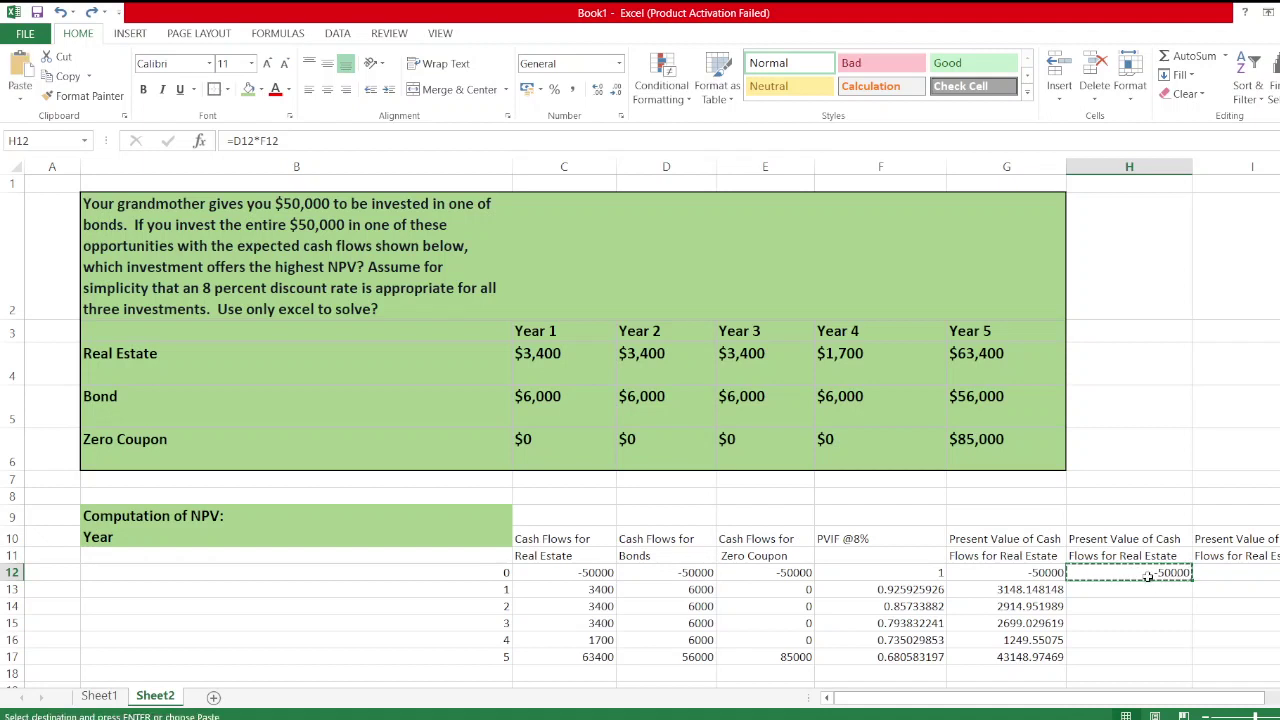
{"action": "left_click_drag", "start_coordinate": [1148, 589], "coordinate": [1134, 657]}
{"action": "key", "text": "ctrl+v"}
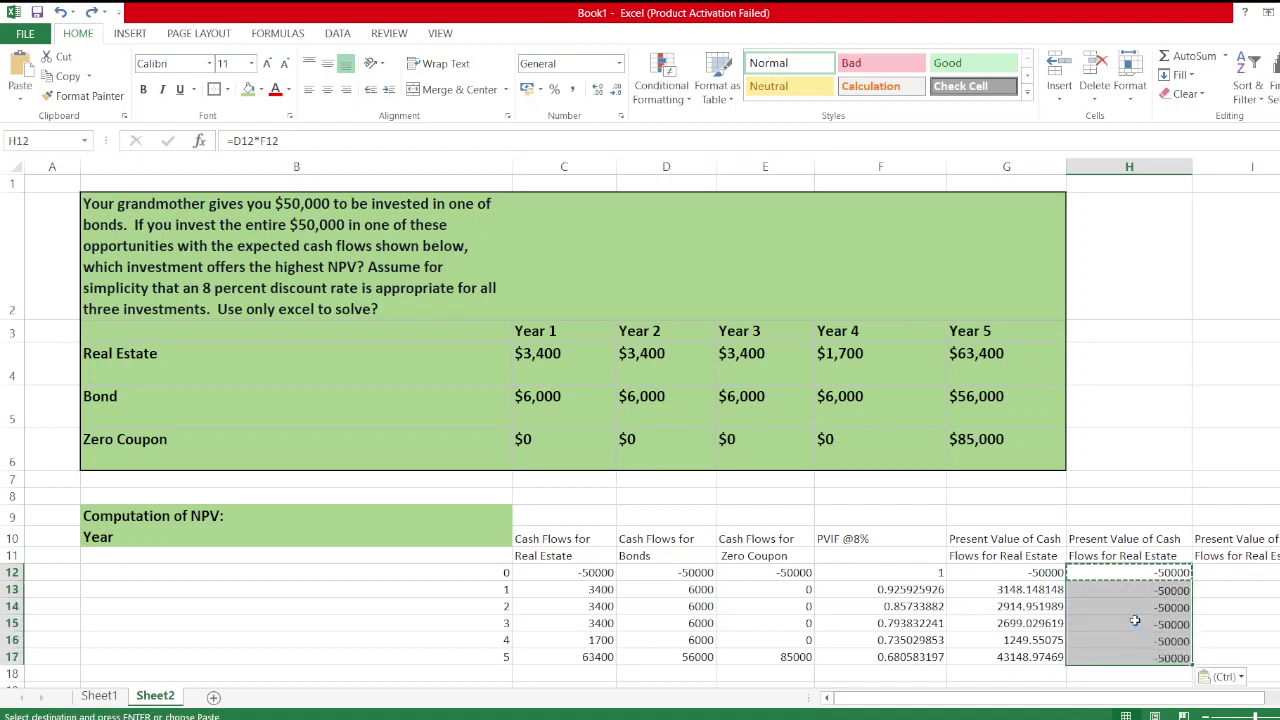
{"action": "double_click", "coordinate": [1120, 556]}
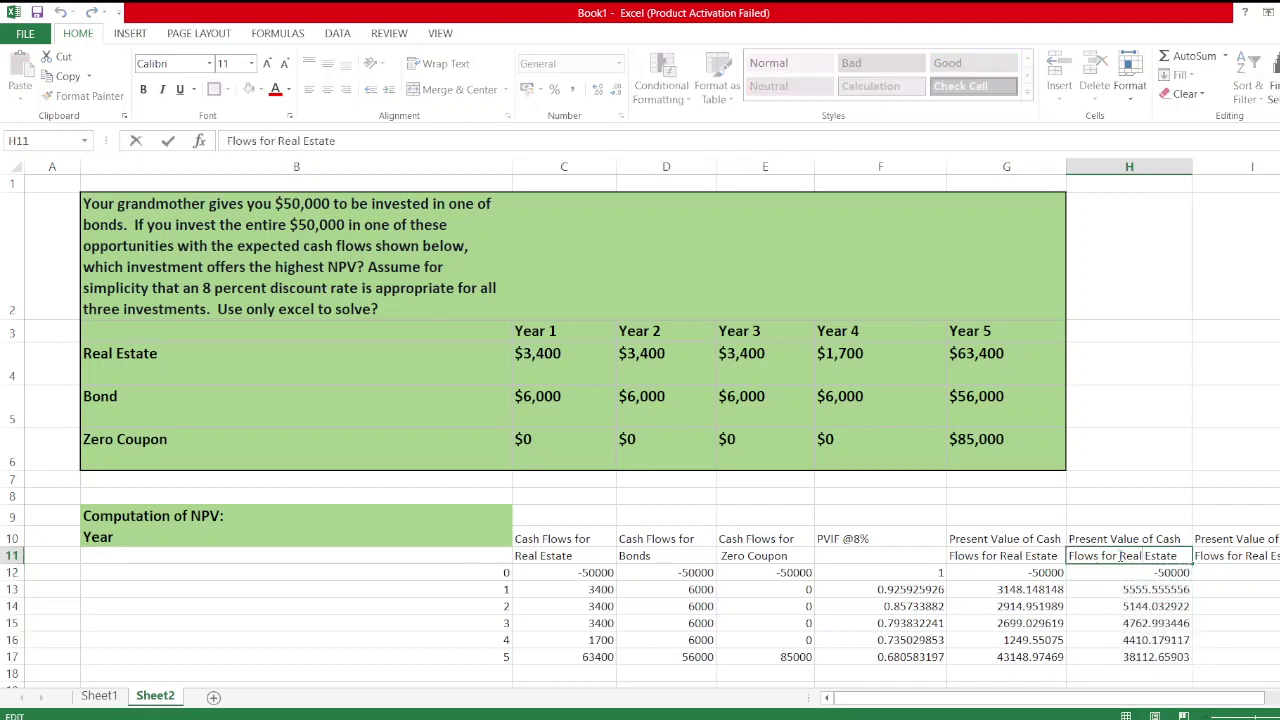
Step: Replace 'Real Estate' with 'Bonds' in the H11 header and delete the investment name in I11
{"action": "left_click_drag", "start_coordinate": [1120, 556], "coordinate": [1174, 556]}
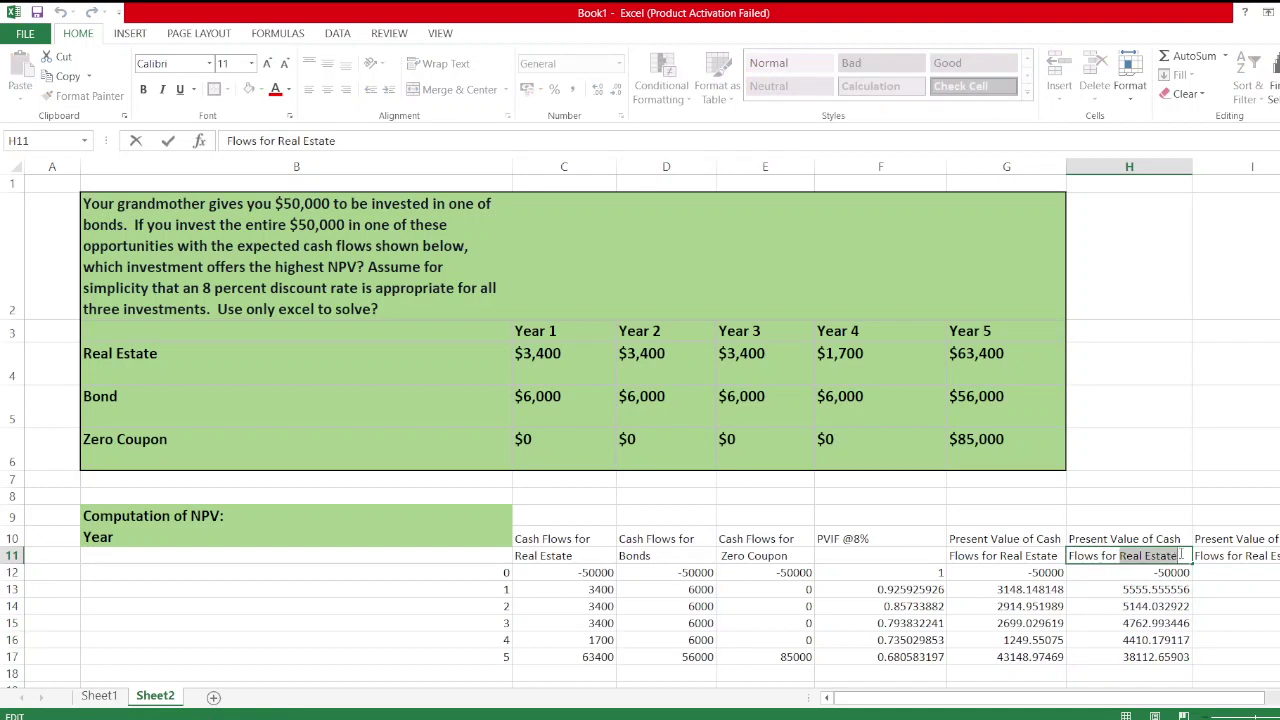
{"action": "type", "text": "Bonds"}
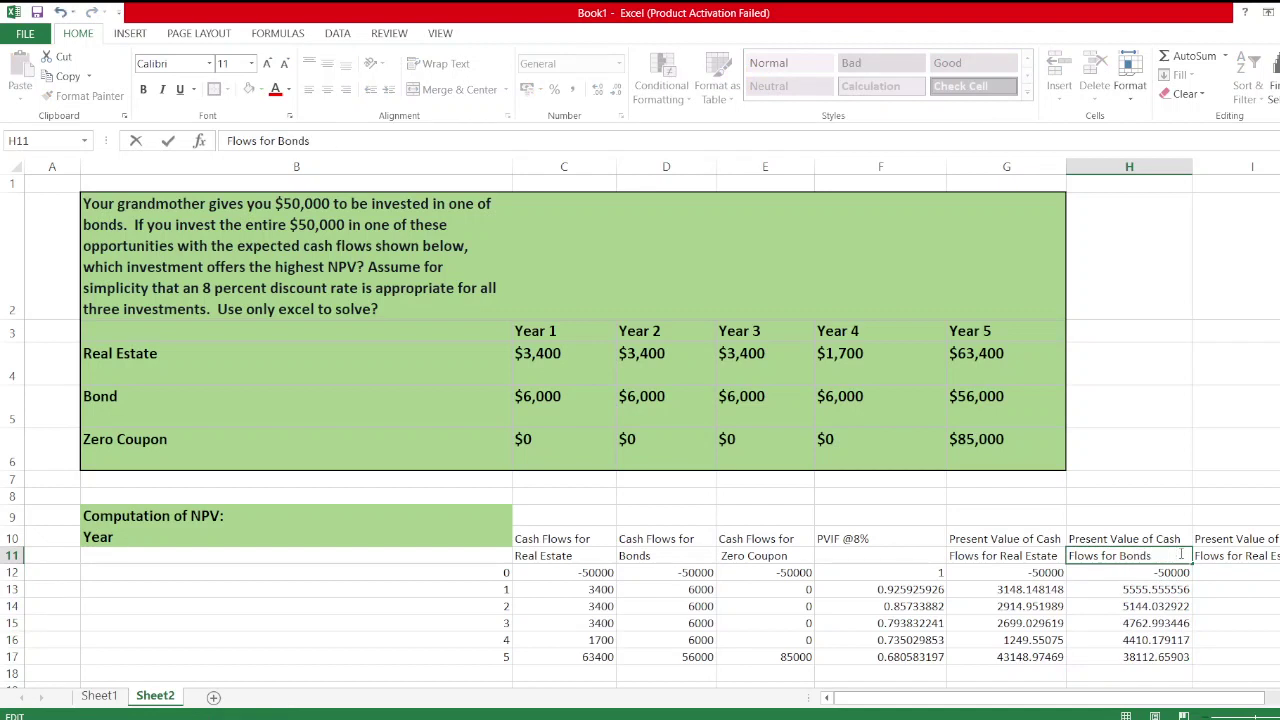
{"action": "double_click", "coordinate": [1250, 555]}
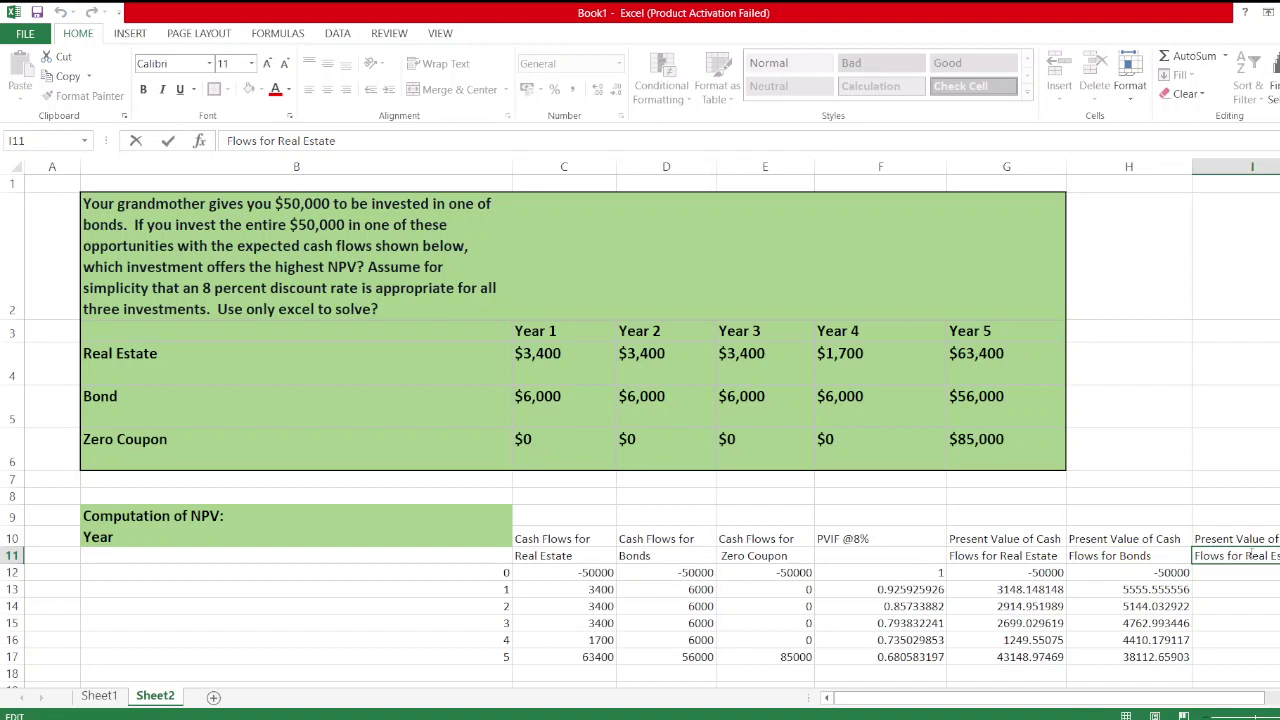
{"action": "left_click_drag", "start_coordinate": [1251, 553], "coordinate": [1272, 556]}
{"action": "key", "text": "BackSpace"}
{"action": "key", "text": "BackSpace"}
Step: Finish the Zero Coupon header and enter =E12*F12 in I12
{"action": "key", "text": "Return"}
{"action": "type", "text": "="}
{"action": "left_click", "coordinate": [940, 572]}
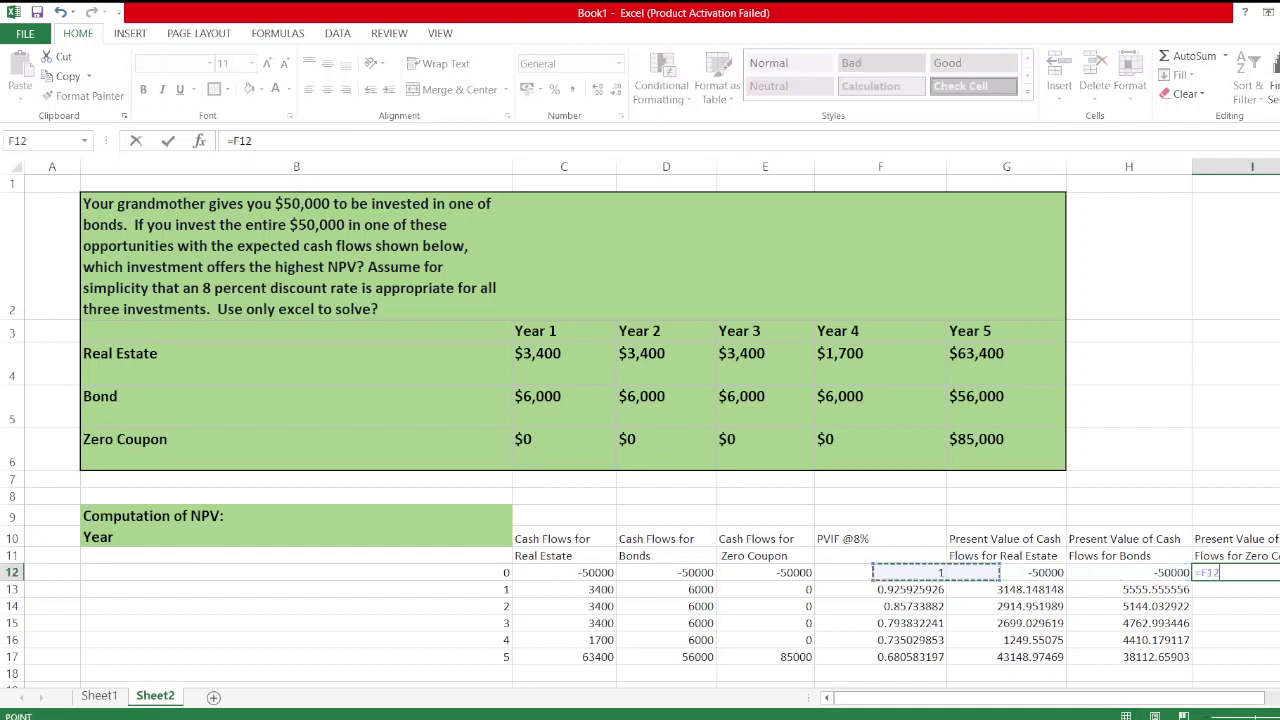
{"action": "key", "text": "Left"}
{"action": "key", "text": "Left"}
{"action": "key", "text": "Right"}
{"action": "type", "text": "*"}
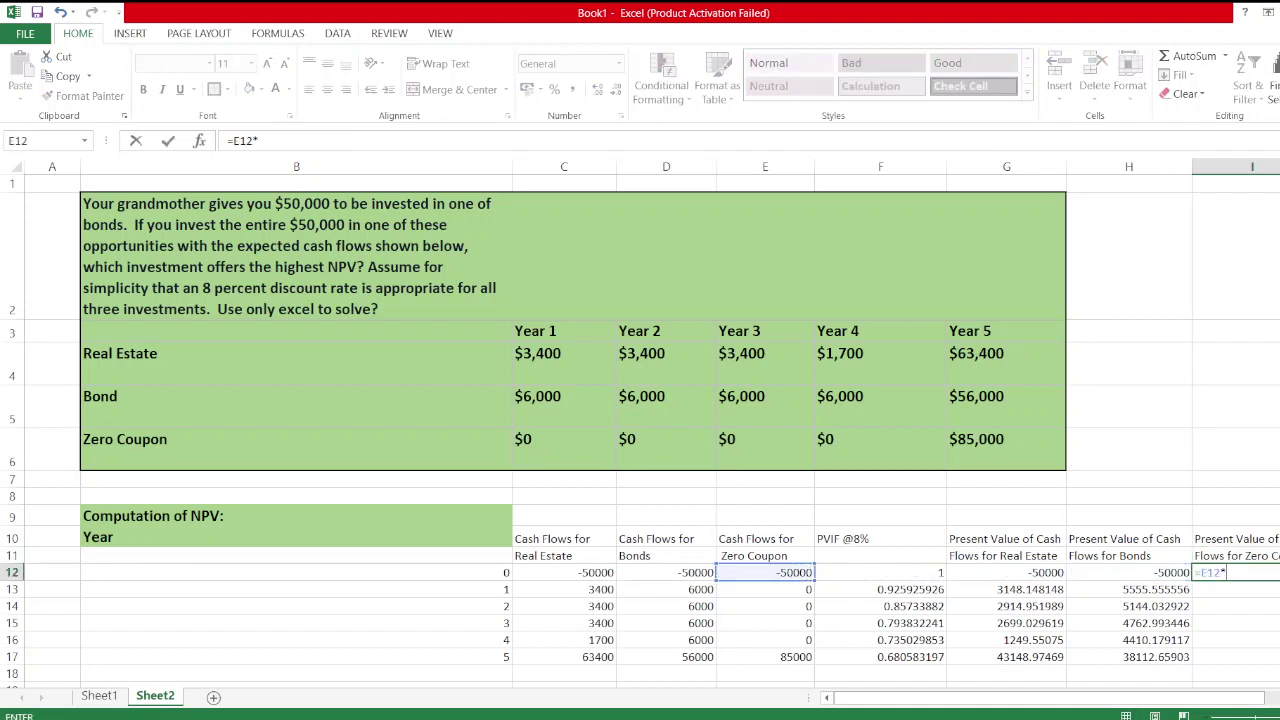
{"action": "key", "text": "Left"}
{"action": "key", "text": "Left"}
{"action": "key", "text": "Left"}
{"action": "key", "text": "ctrl+Return"}
Step: Copy the =E12*F12 formula down I12:I17 for years 0–5
{"action": "key", "text": "ctrl+c"}
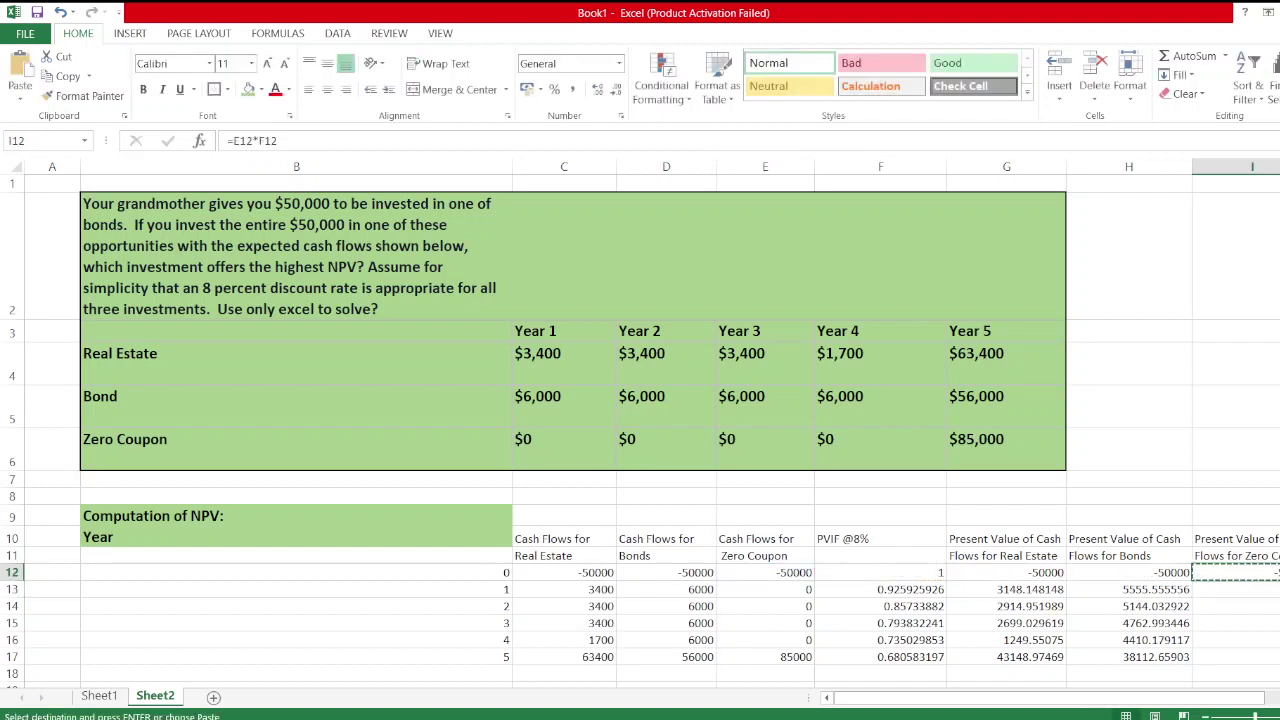
{"action": "left_click_drag", "start_coordinate": [1249, 572], "coordinate": [1248, 654]}
{"action": "key", "text": "Return"}
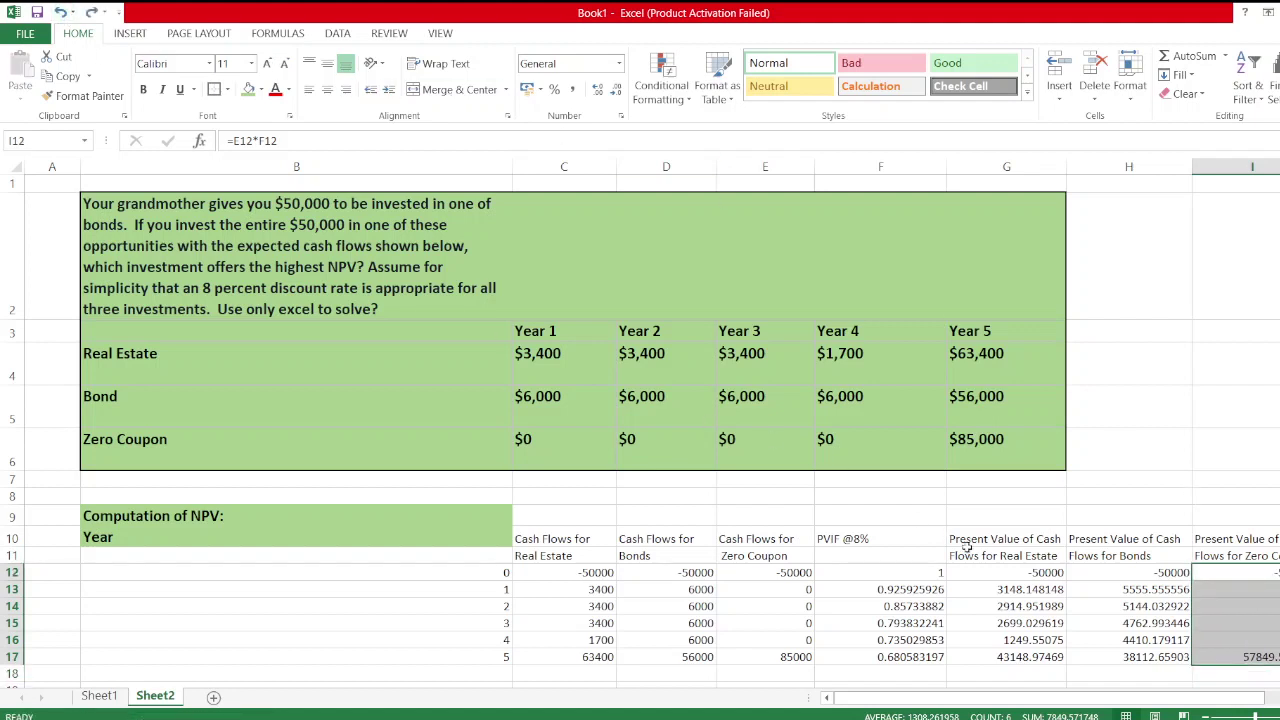
{"action": "left_click", "coordinate": [1217, 672]}
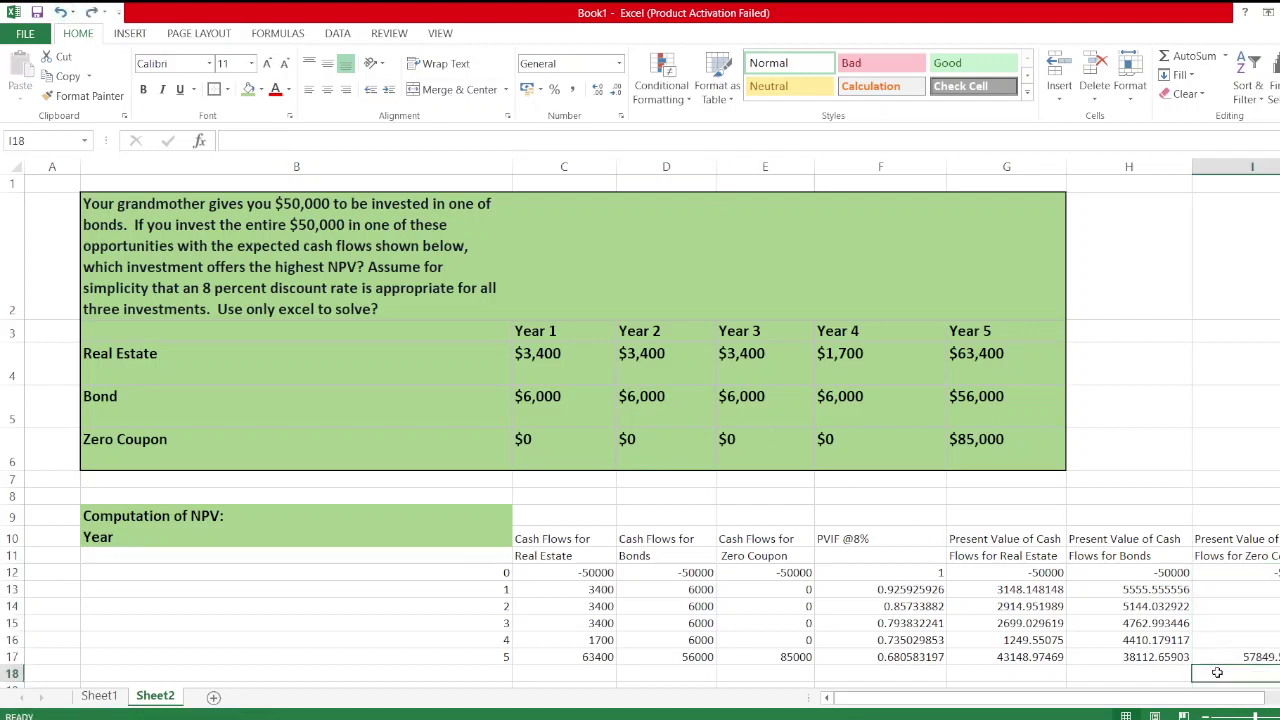
Step: Enter =SUM(I12:I17) in I18 and copy the total into G18 and H18
{"action": "type", "text": "=sum("}
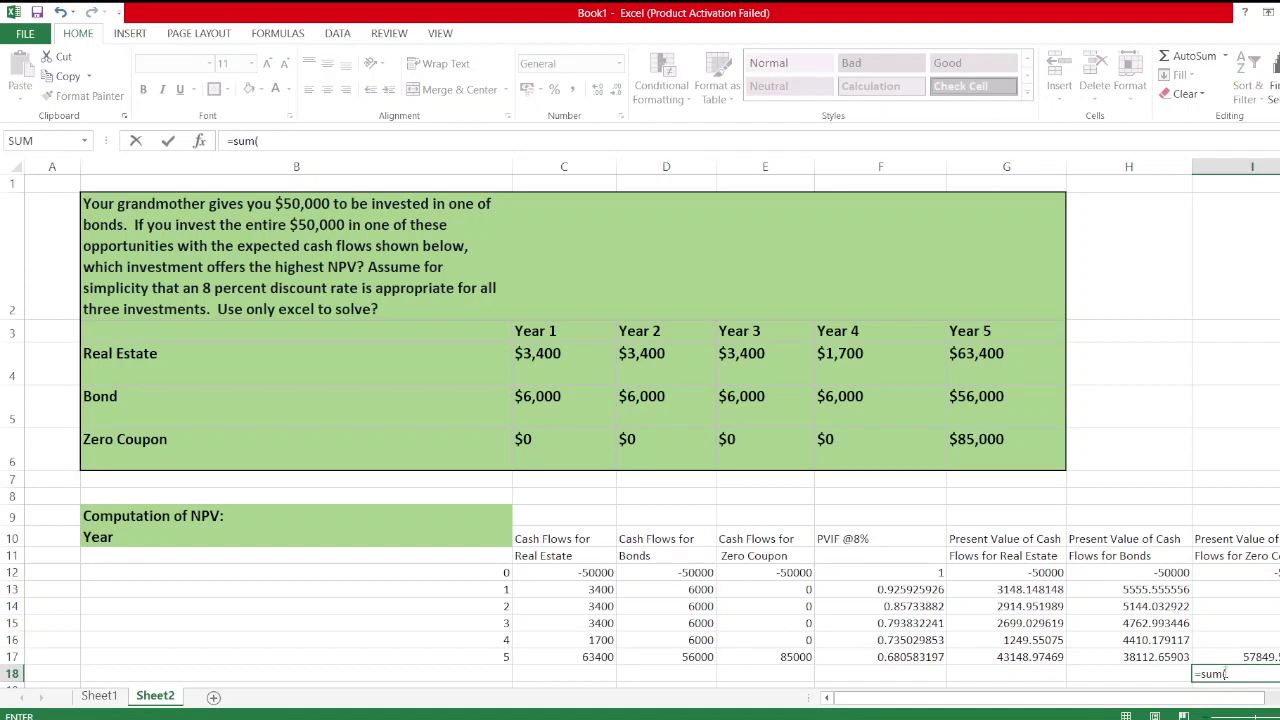
{"action": "left_click_drag", "start_coordinate": [1238, 572], "coordinate": [1238, 655]}
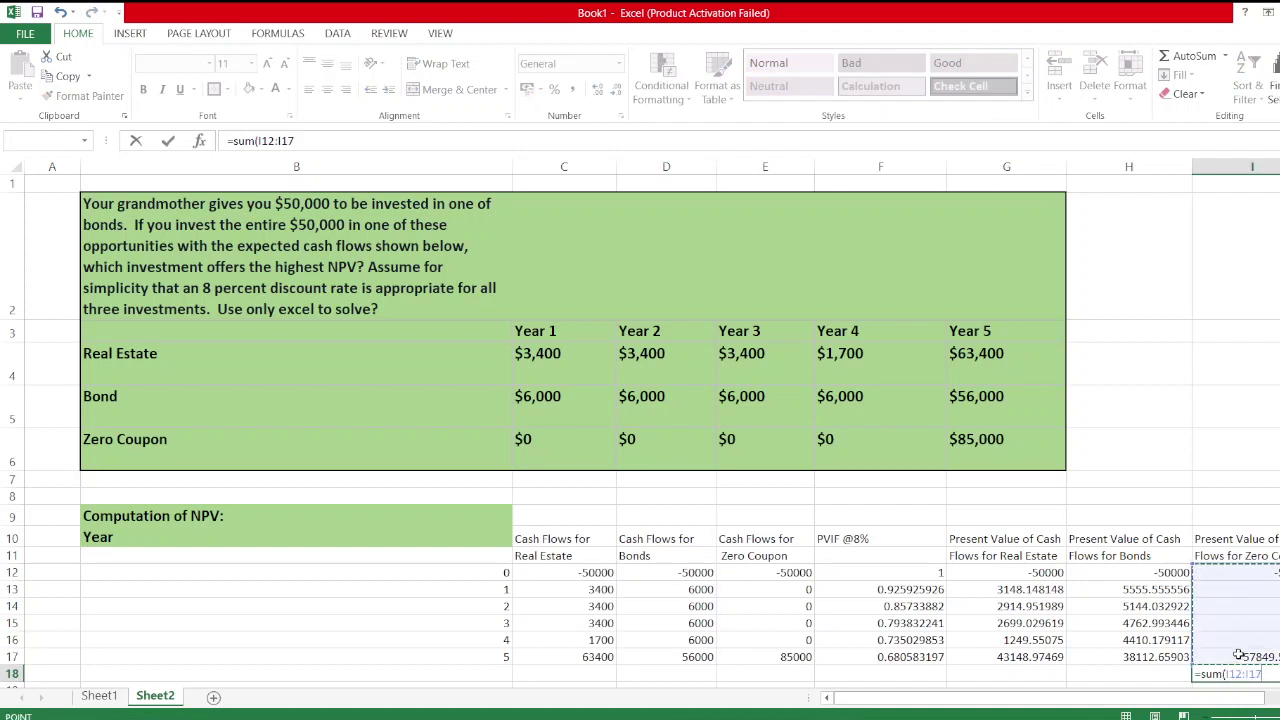
{"action": "key", "text": "Return"}
{"action": "left_click", "coordinate": [1238, 655]}
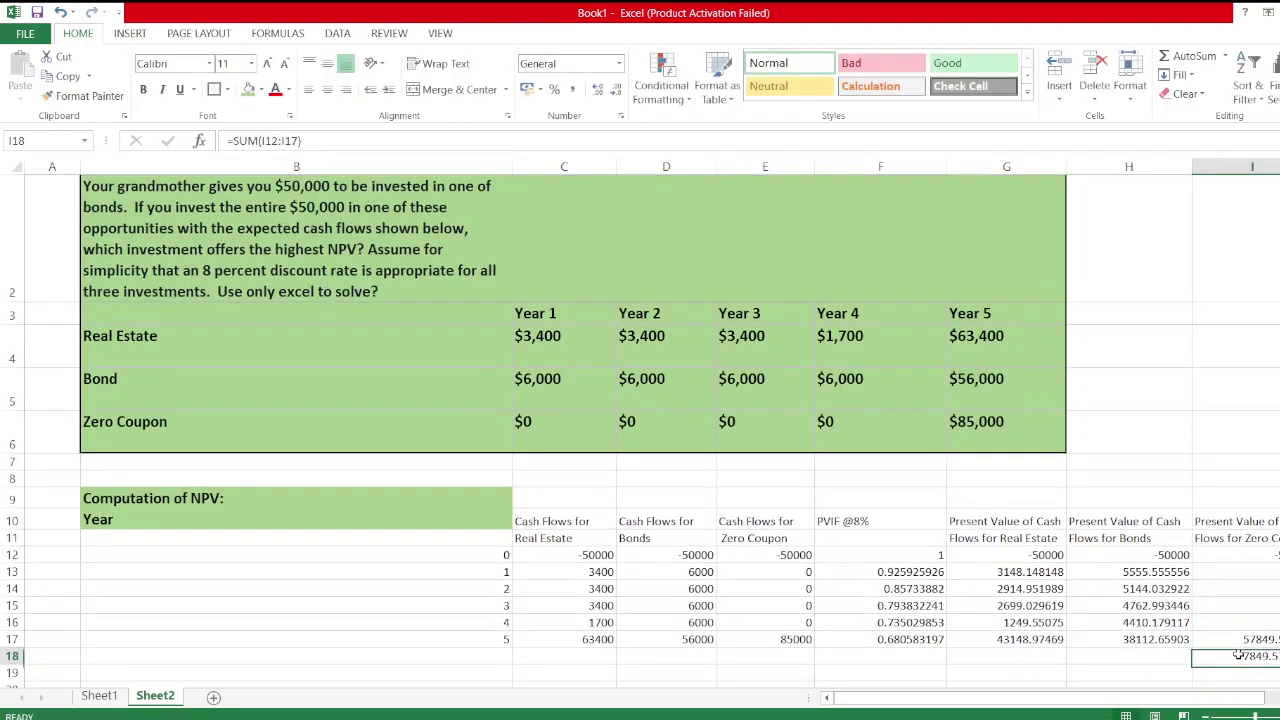
{"action": "key", "text": "ctrl+c"}
{"action": "left_click_drag", "start_coordinate": [1197, 655], "coordinate": [1034, 665]}
{"action": "key", "text": "ctrl+v"}
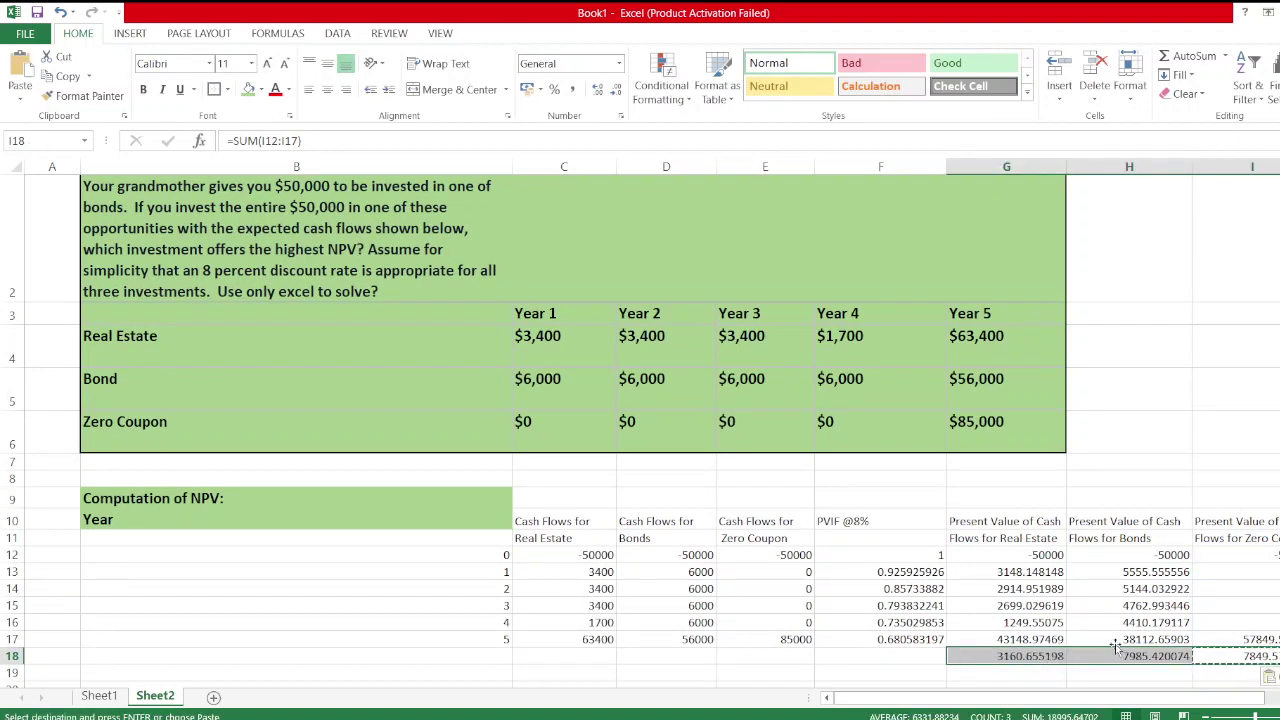
Step: Reduce the present values and totals in G12:I18 to two decimal places
{"action": "left_click_drag", "start_coordinate": [1001, 554], "coordinate": [1008, 572]}
{"action": "left_click_drag", "start_coordinate": [1153, 598], "coordinate": [1230, 672]}
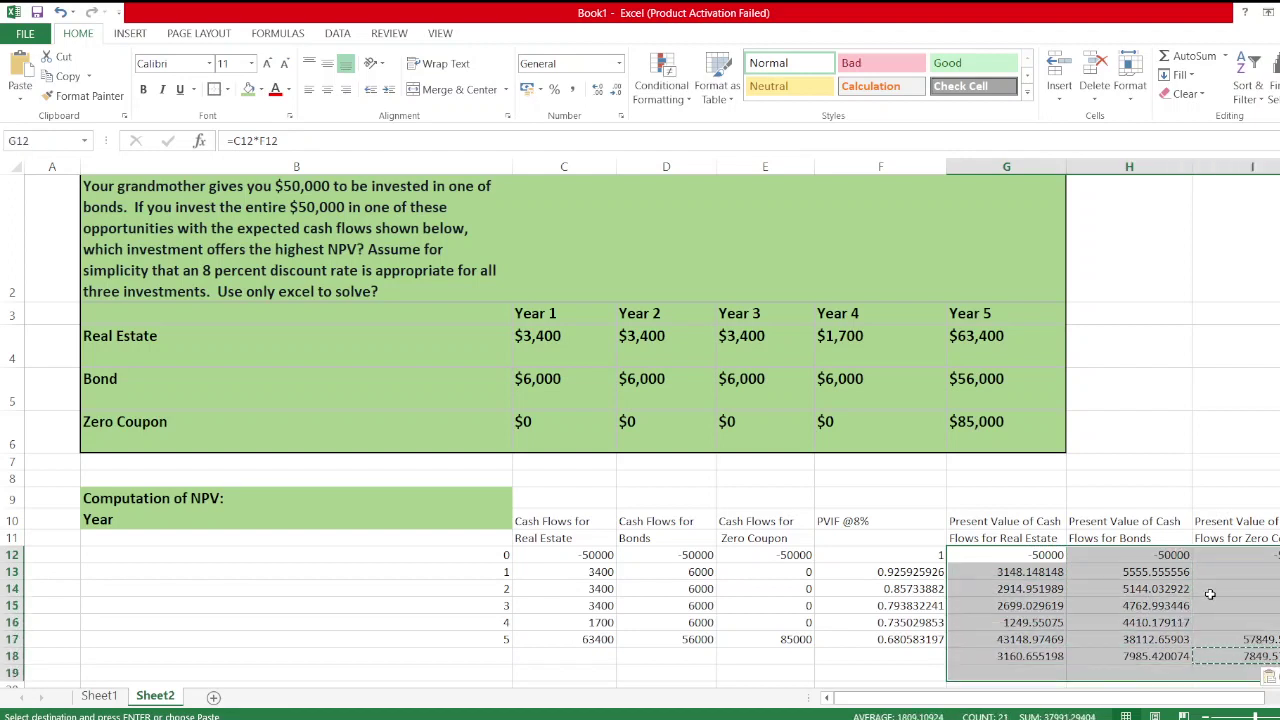
{"action": "left_click", "coordinate": [616, 89]}
{"action": "left_click", "coordinate": [616, 89]}
{"action": "left_click", "coordinate": [616, 89]}
{"action": "left_click", "coordinate": [616, 89]}
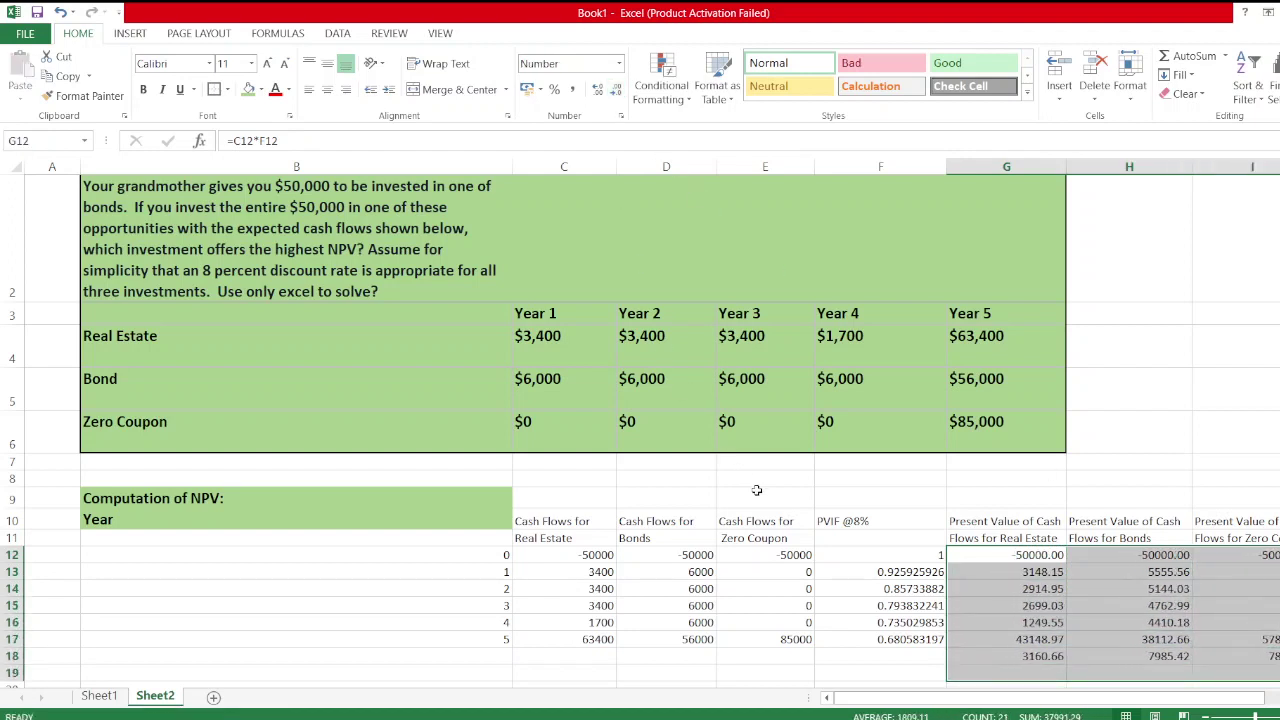
{"action": "left_click", "coordinate": [775, 540]}
{"action": "left_click", "coordinate": [881, 662]}
Step: Label F18 'NPV =' and bold the heading rows 9–11 and the NPV row B18:I18
{"action": "type", "text": "NPV ="}
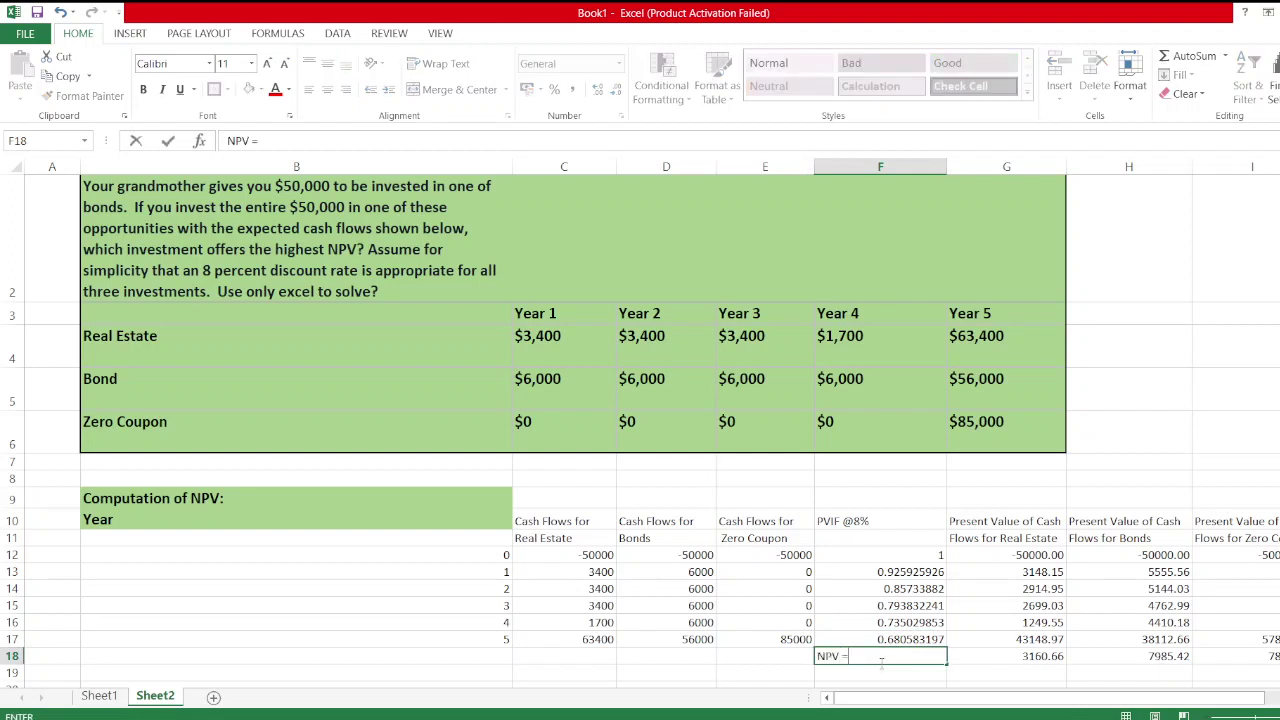
{"action": "key", "text": "Return"}
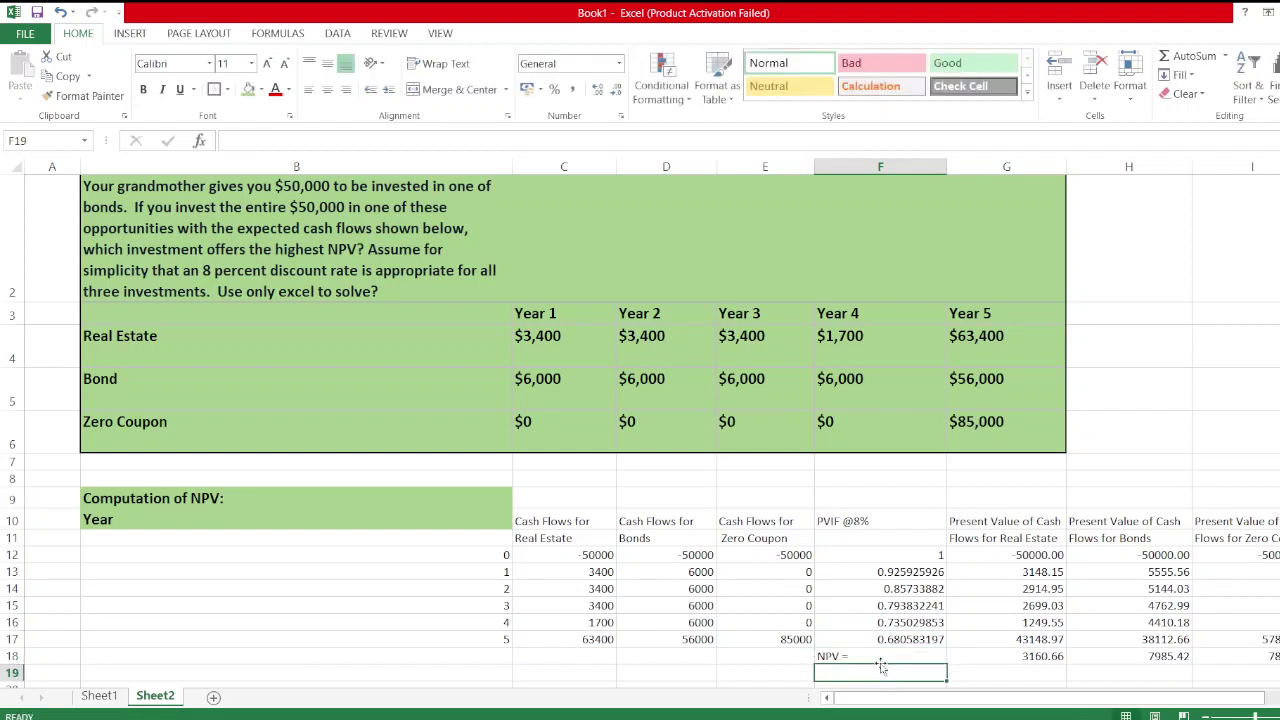
{"action": "left_click", "coordinate": [384, 503]}
{"action": "left_click_drag", "start_coordinate": [555, 523], "coordinate": [1235, 542]}
{"action": "key", "text": "ctrl+b"}
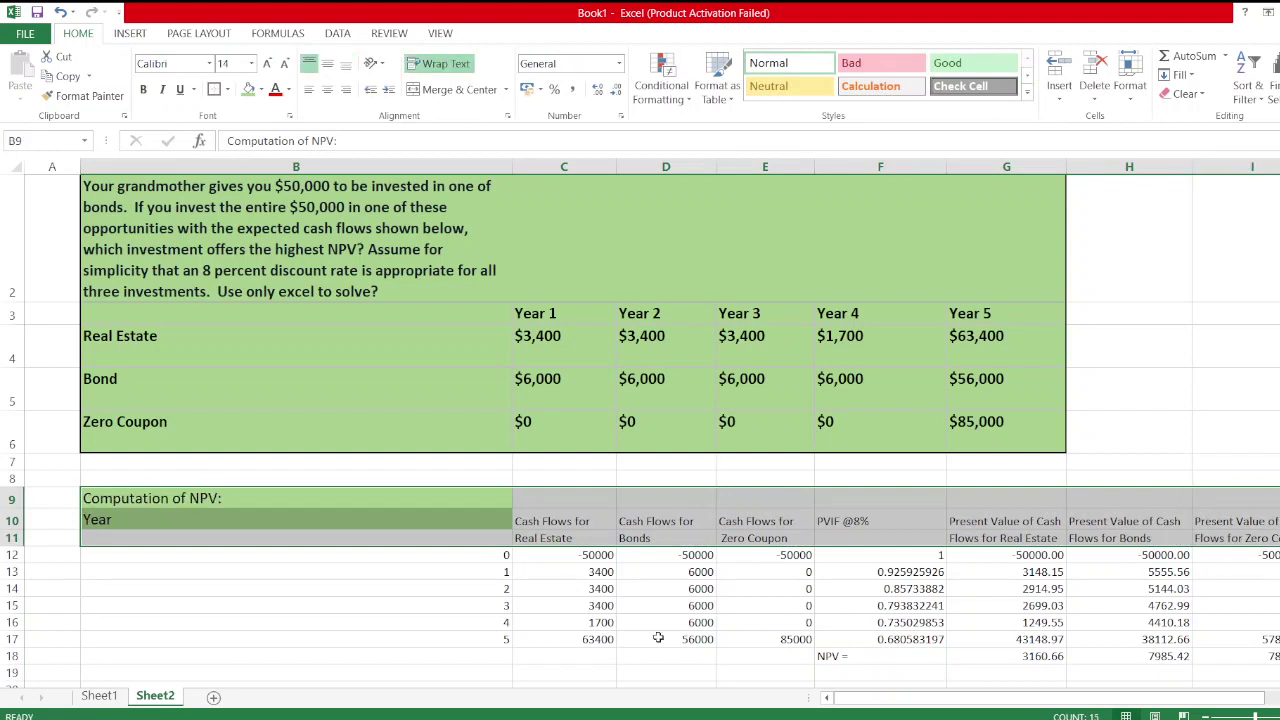
{"action": "left_click_drag", "start_coordinate": [447, 655], "coordinate": [852, 660]}
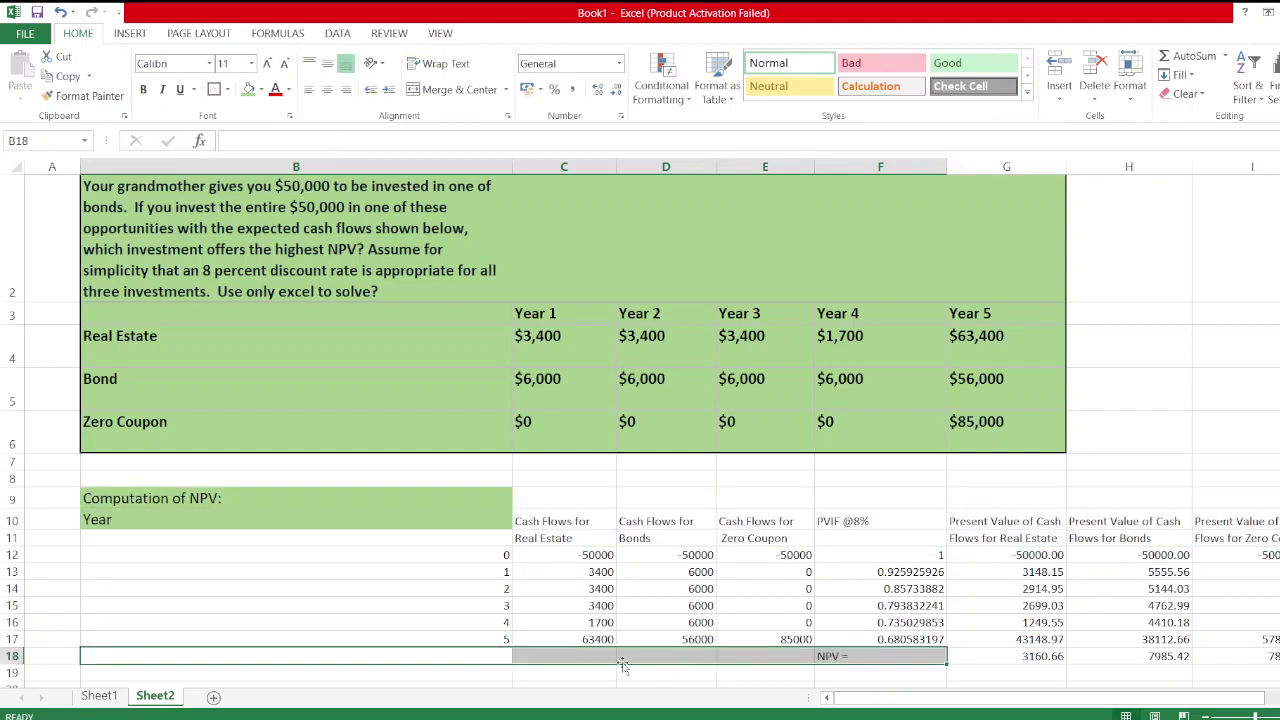
{"action": "left_click_drag", "start_coordinate": [527, 524], "coordinate": [1010, 540]}
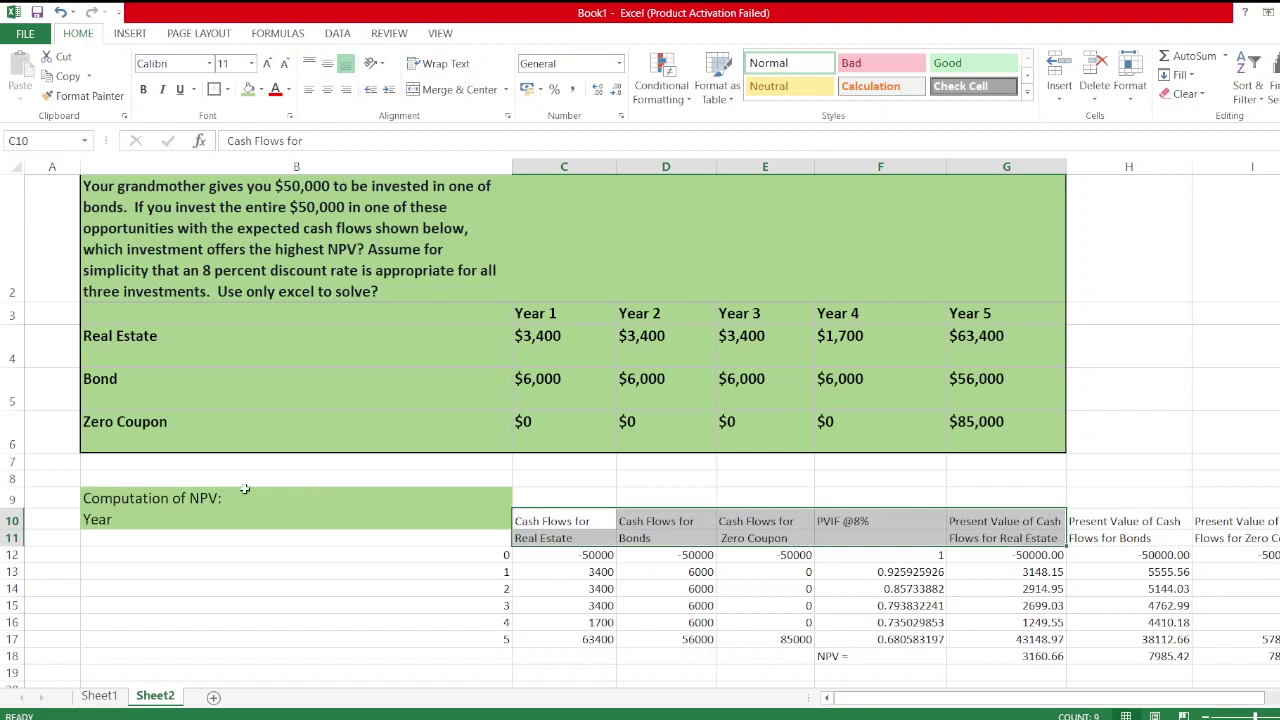
{"action": "left_click_drag", "start_coordinate": [204, 500], "coordinate": [1275, 538]}
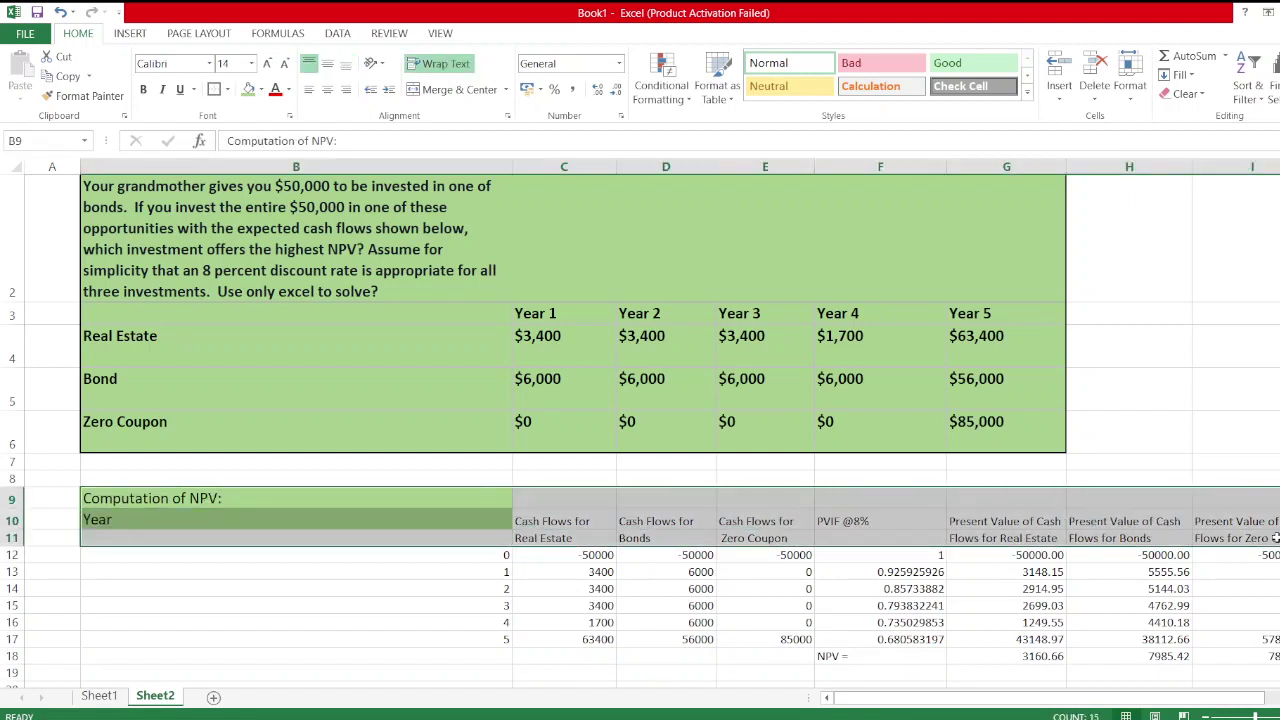
{"action": "left_click", "coordinate": [408, 656]}
{"action": "left_click_drag", "start_coordinate": [408, 656], "coordinate": [1262, 662]}
Step: Fill the bond NPV cell H18 (7985.42) with green
{"action": "left_click", "coordinate": [797, 658]}
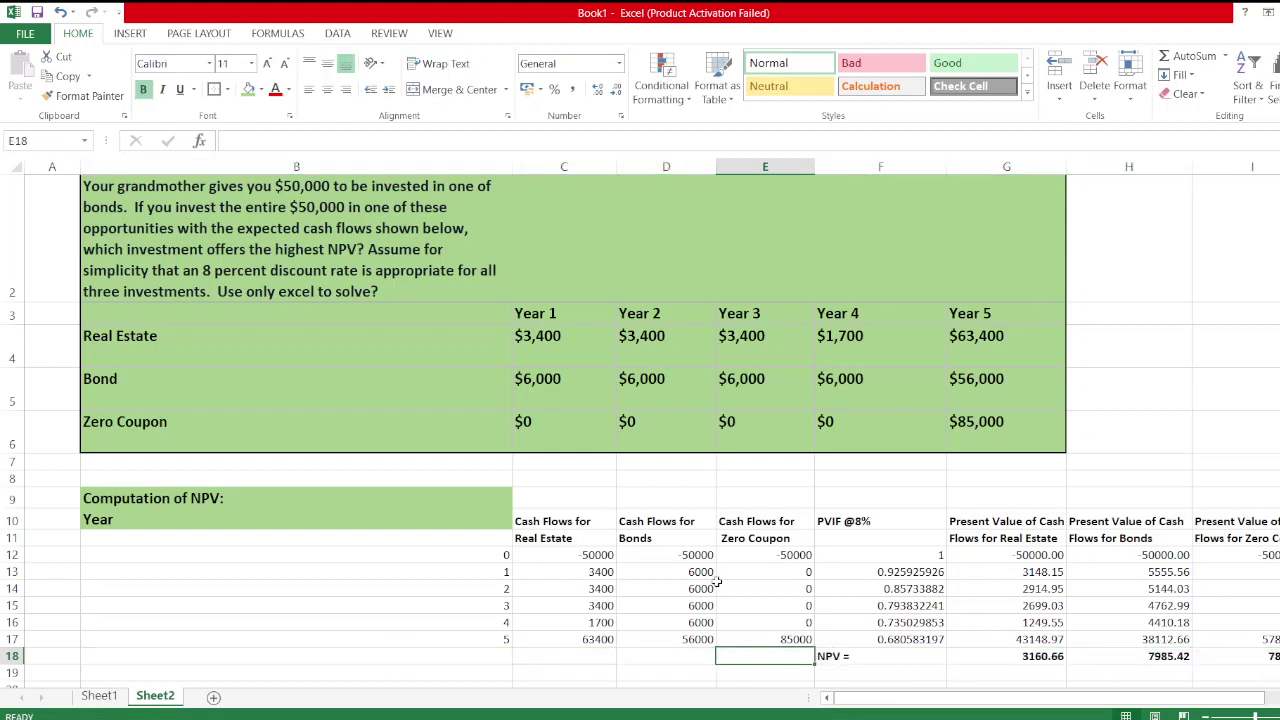
{"action": "left_click", "coordinate": [727, 556]}
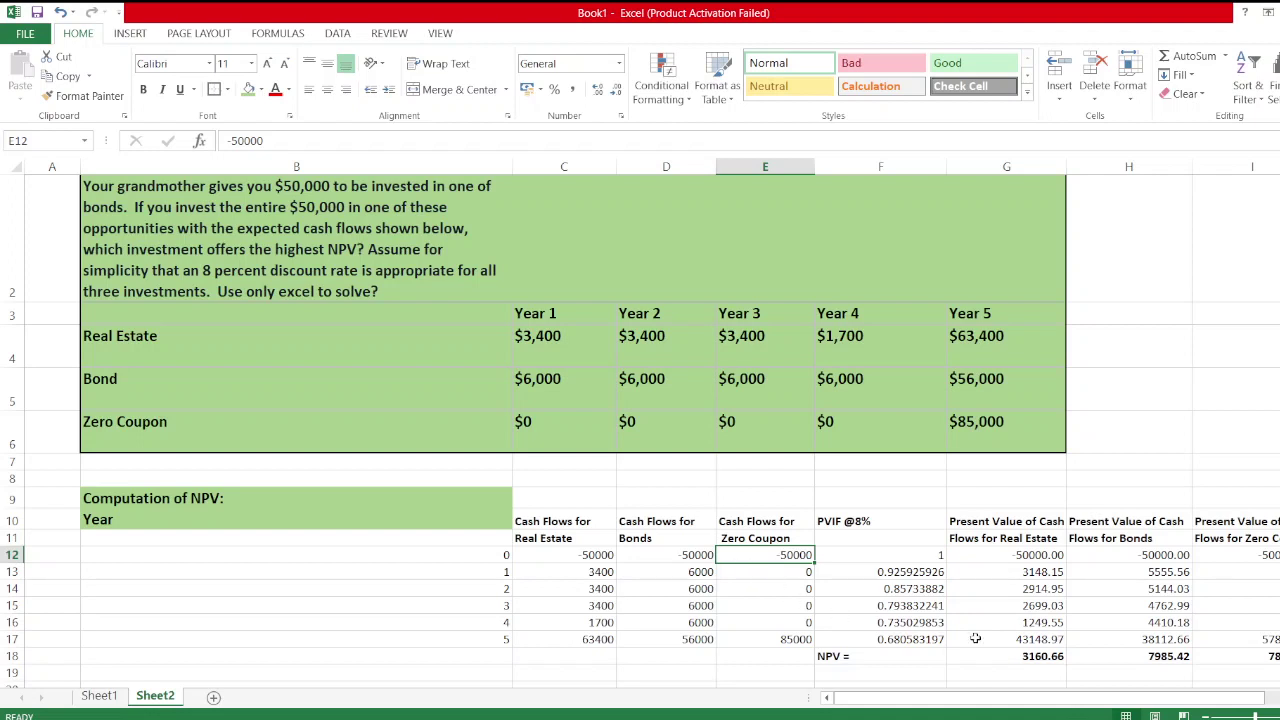
{"action": "left_click", "coordinate": [1165, 658]}
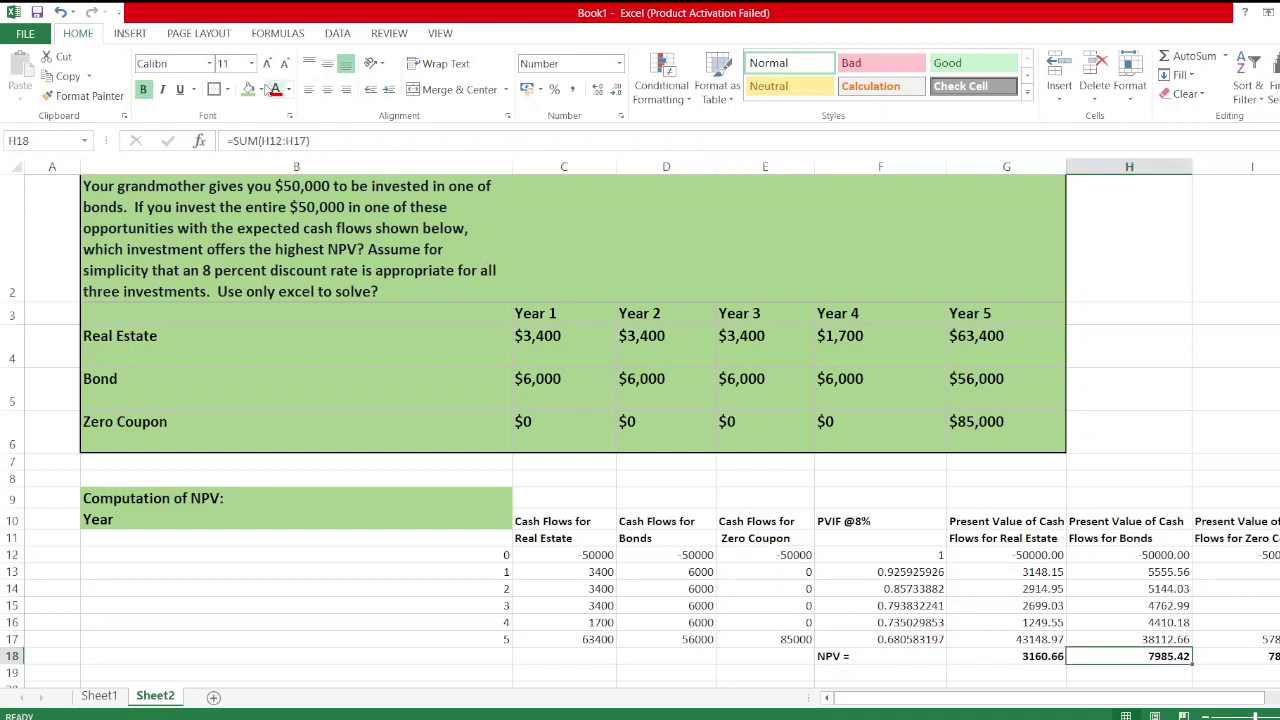
{"action": "left_click", "coordinate": [249, 89]}
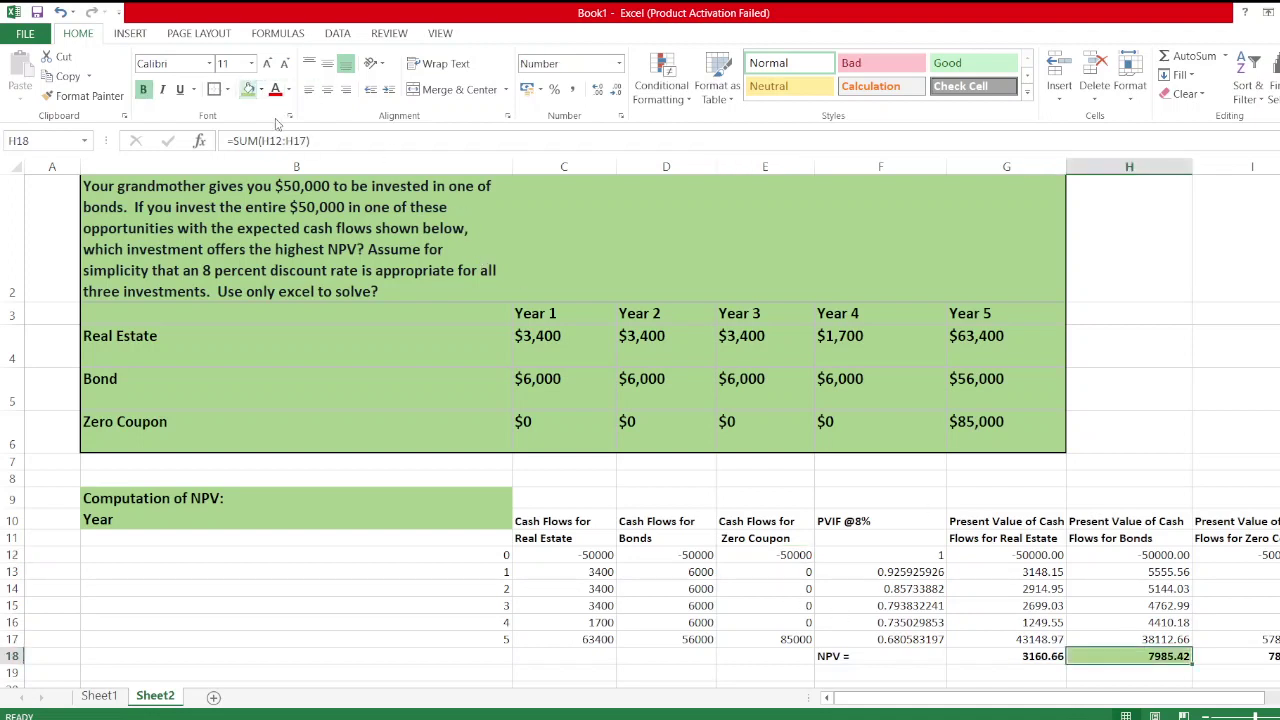
{"action": "left_click", "coordinate": [668, 607]}
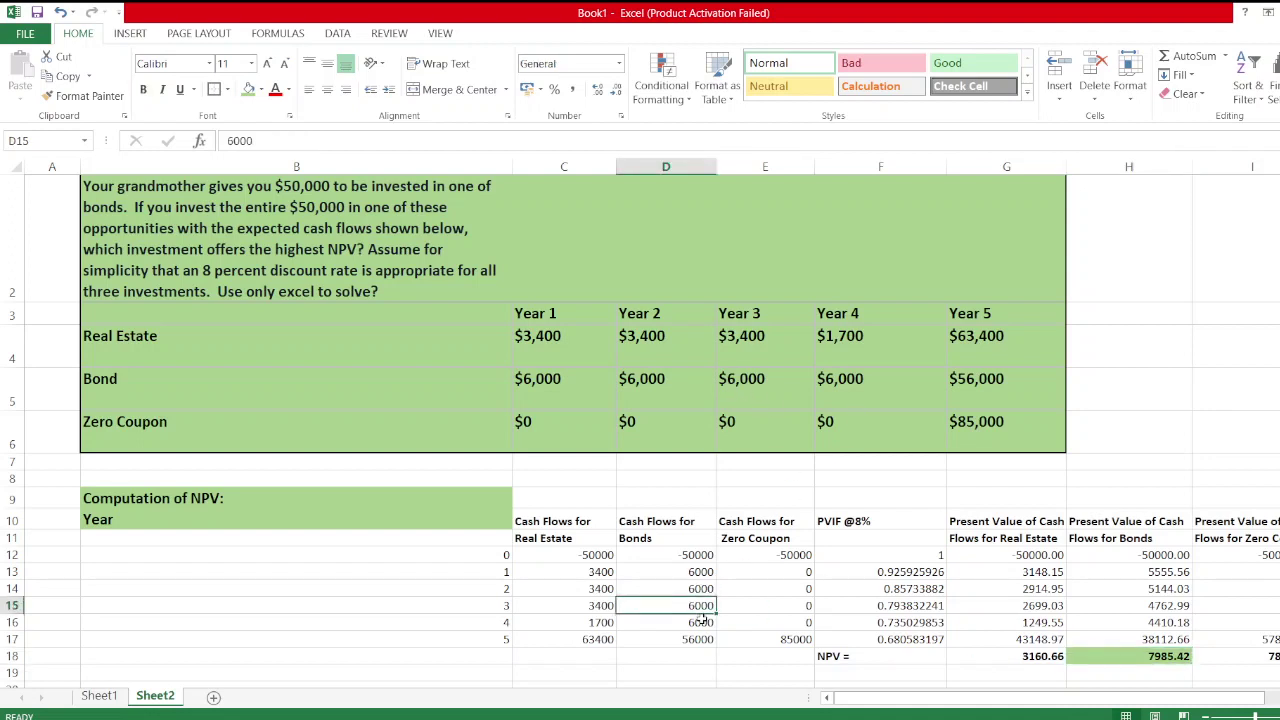